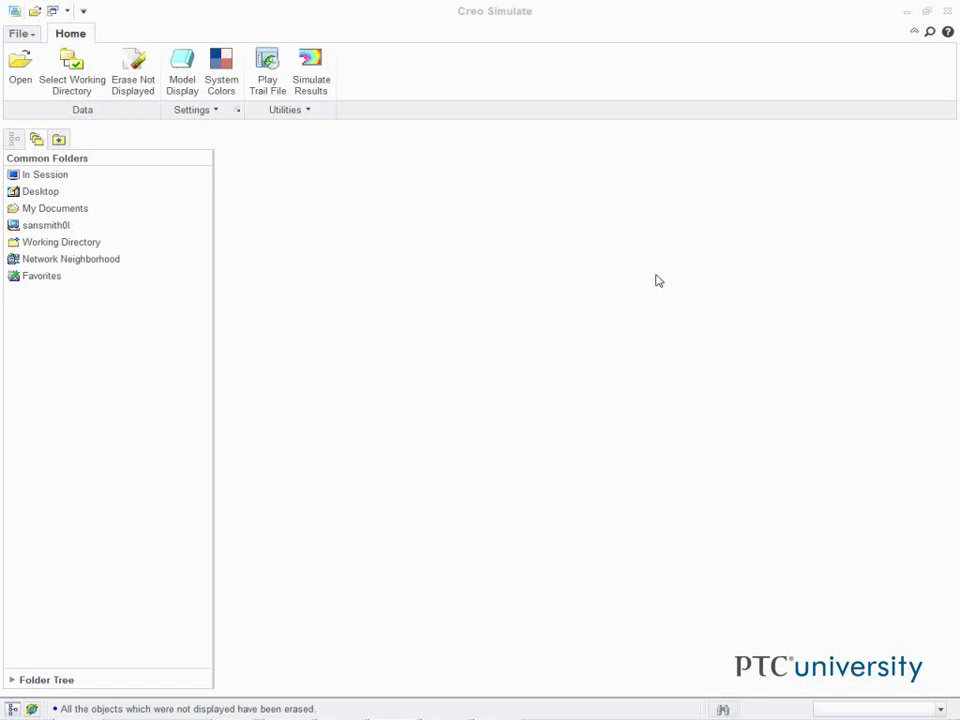
Import the STEP file meshing.stp as a new part named meshing, using the automatic import type
{"action": "left_click", "coordinate": [32, 38]}
{"action": "left_click", "coordinate": [38, 63]}
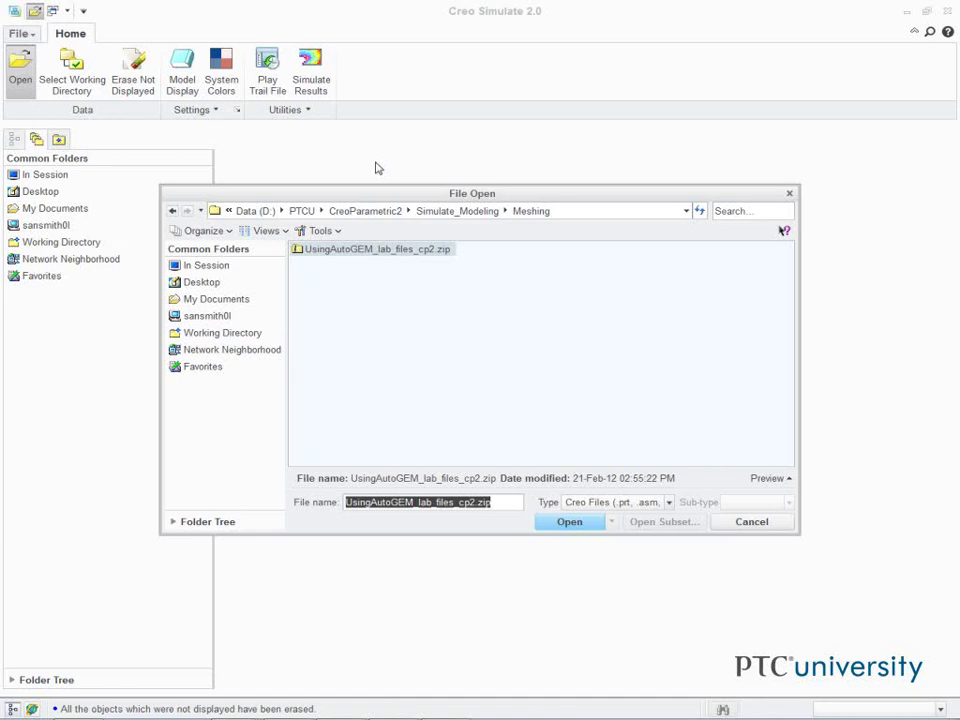
{"action": "left_click", "coordinate": [669, 503]}
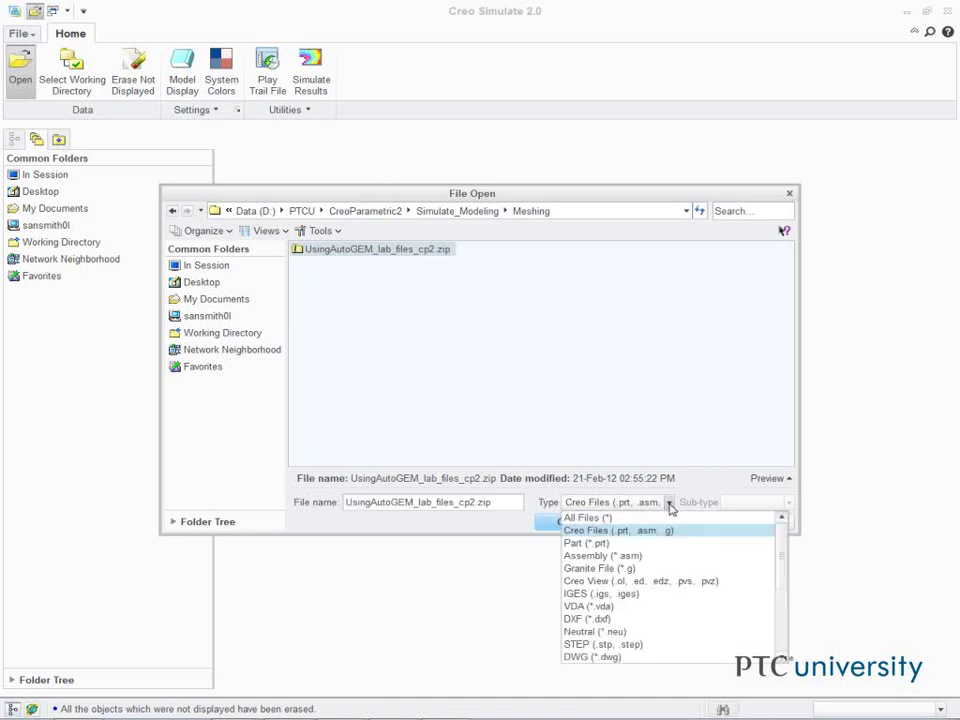
{"action": "left_click", "coordinate": [648, 645]}
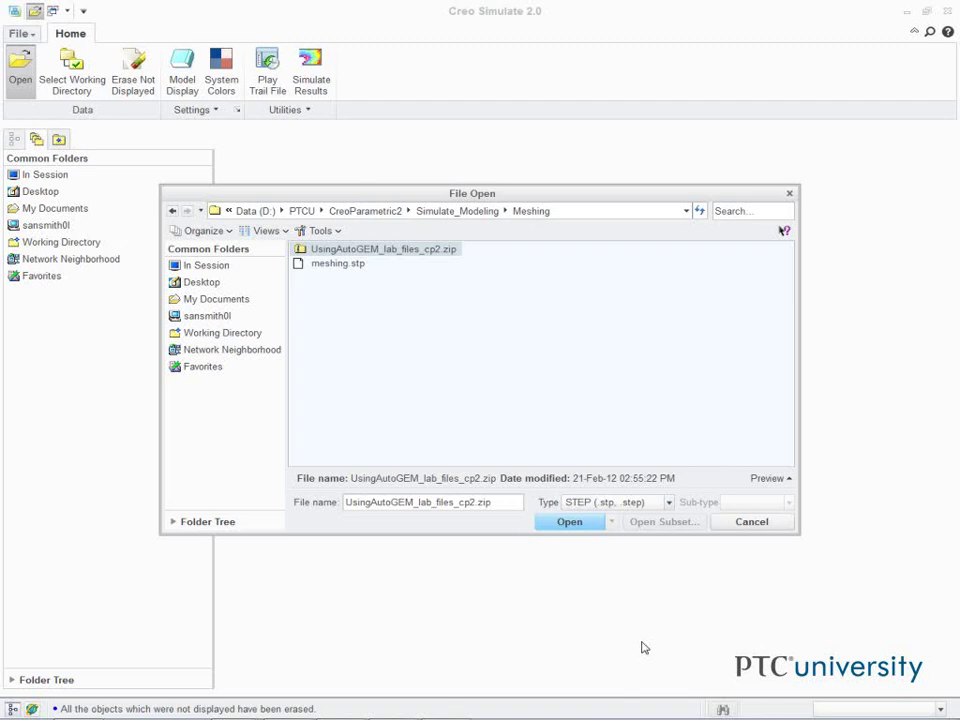
{"action": "left_click", "coordinate": [340, 266]}
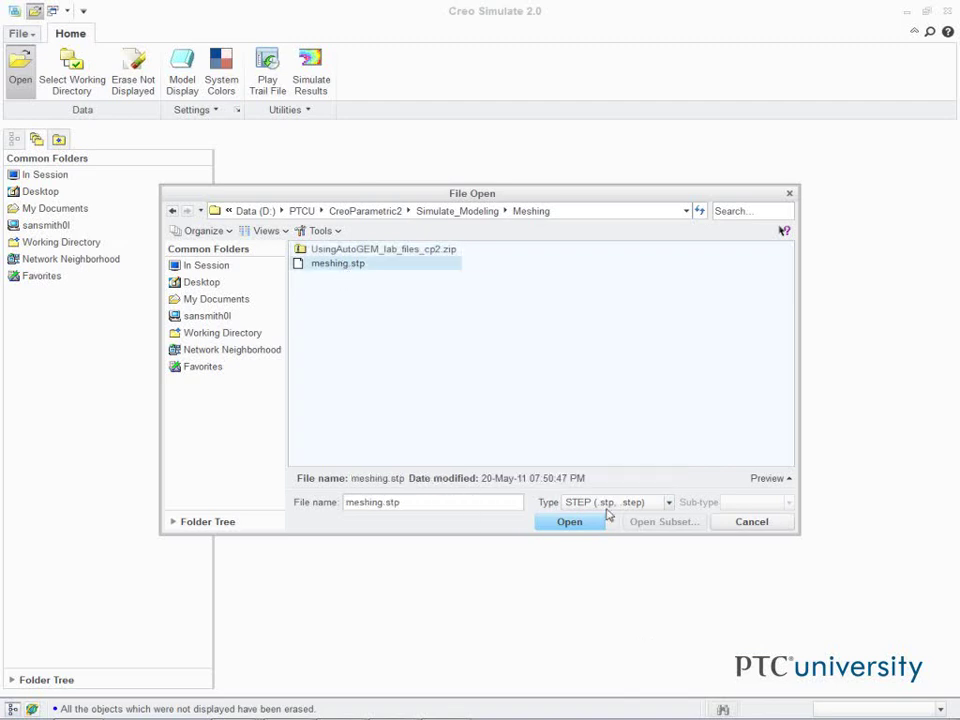
{"action": "left_click", "coordinate": [572, 521]}
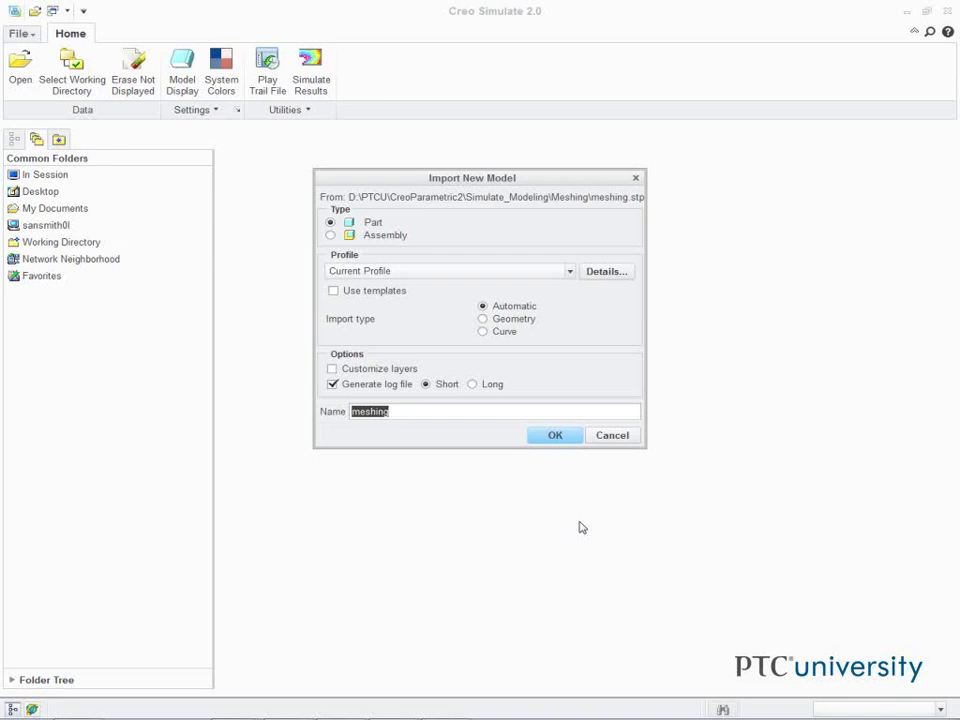
{"action": "left_click", "coordinate": [557, 440]}
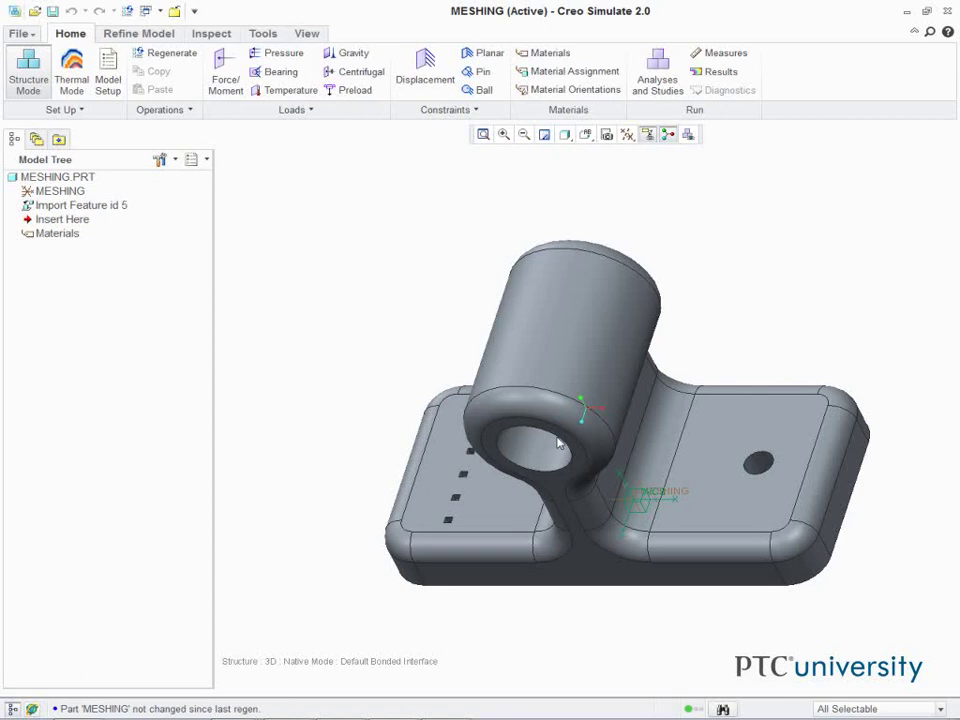
Measure the volume of the whole MESHING part and review the detailed results
{"action": "left_click", "coordinate": [228, 36]}
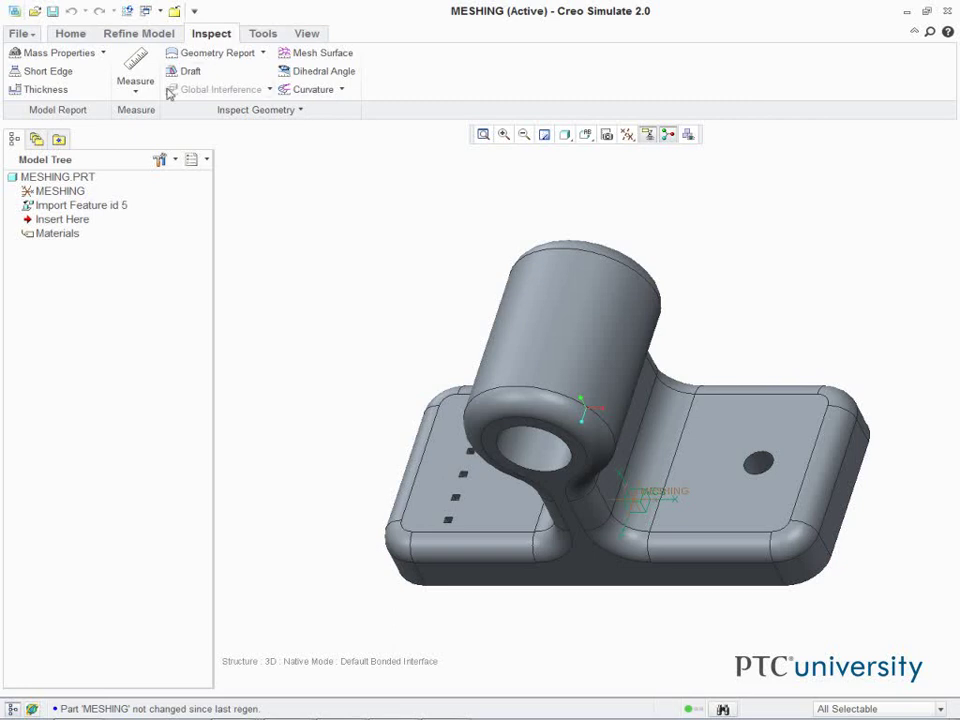
{"action": "left_click", "coordinate": [138, 92]}
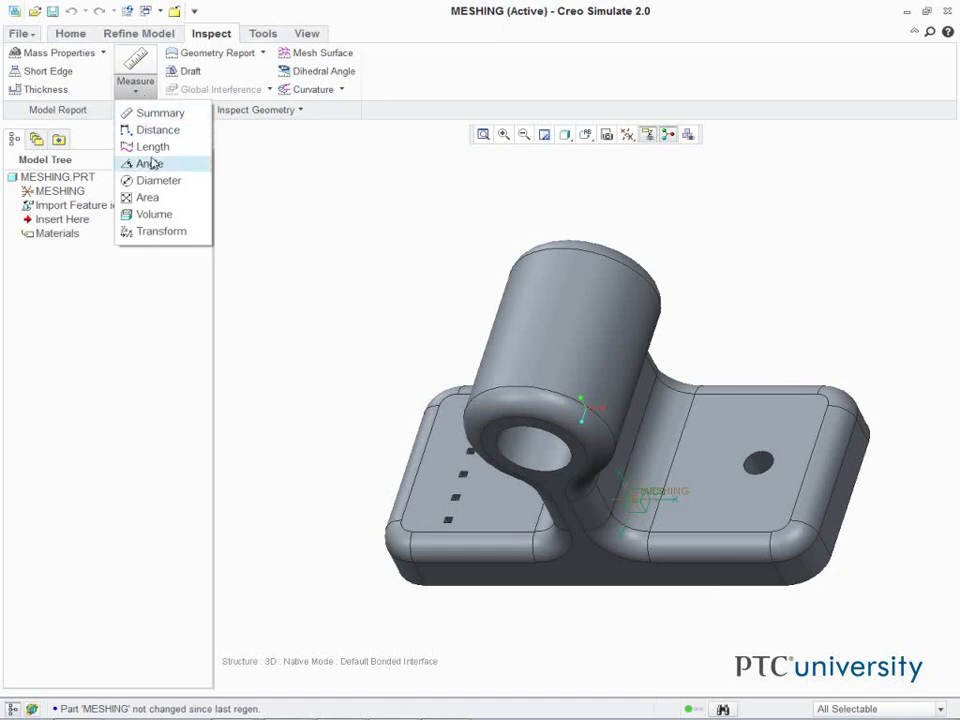
{"action": "left_click", "coordinate": [147, 216]}
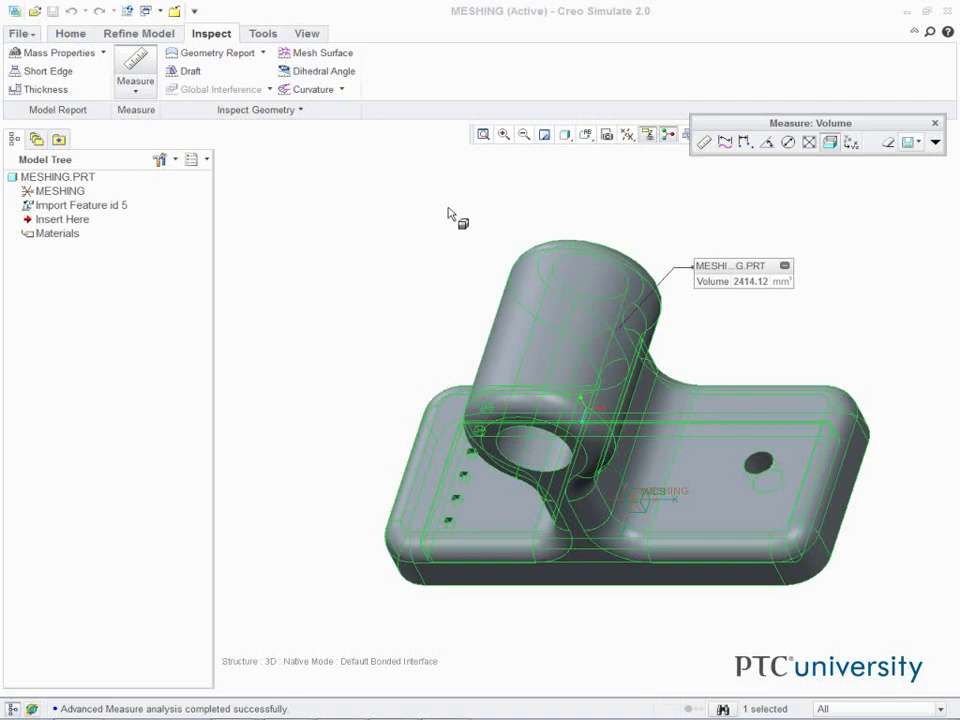
{"action": "left_click", "coordinate": [935, 143]}
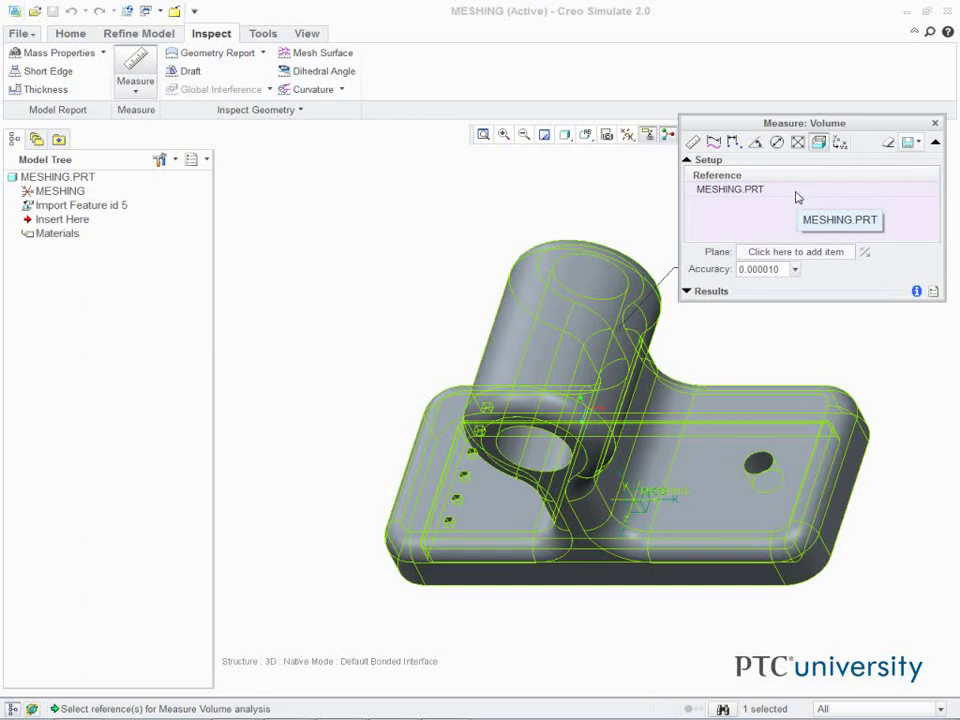
{"action": "left_click", "coordinate": [687, 292]}
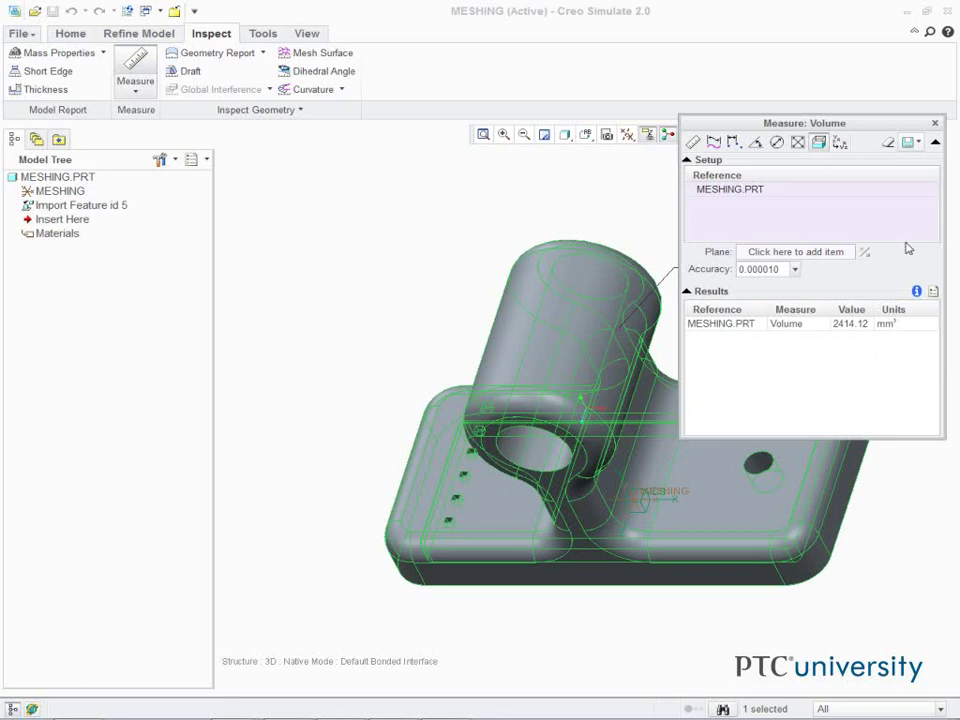
{"action": "left_click", "coordinate": [935, 123]}
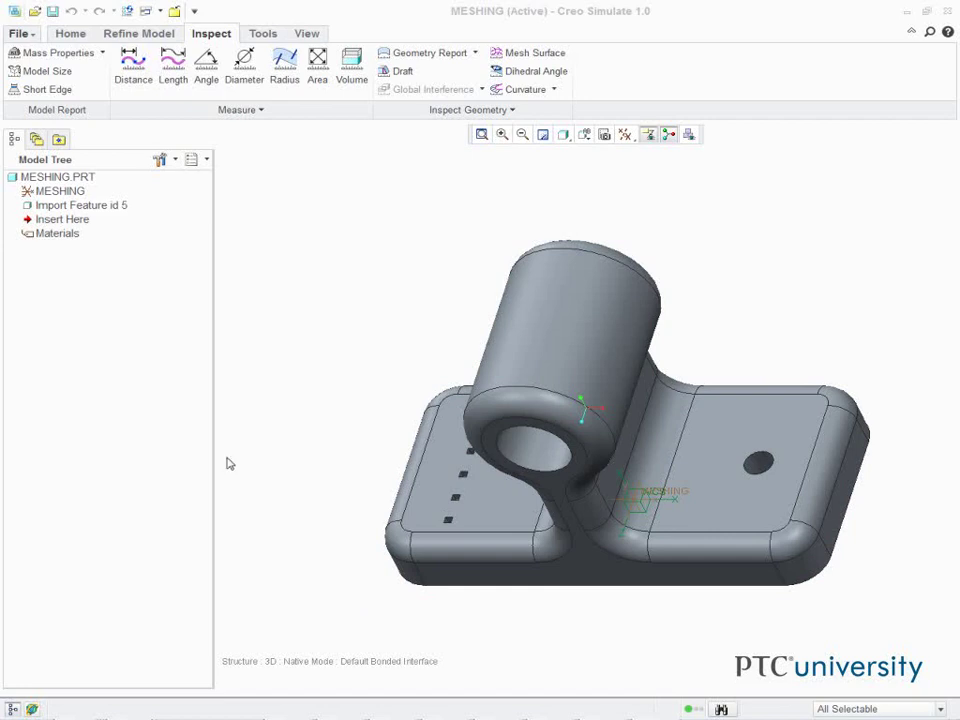
Add brass from the material library to the model and assign it to the MESHING part
{"action": "left_click", "coordinate": [75, 36]}
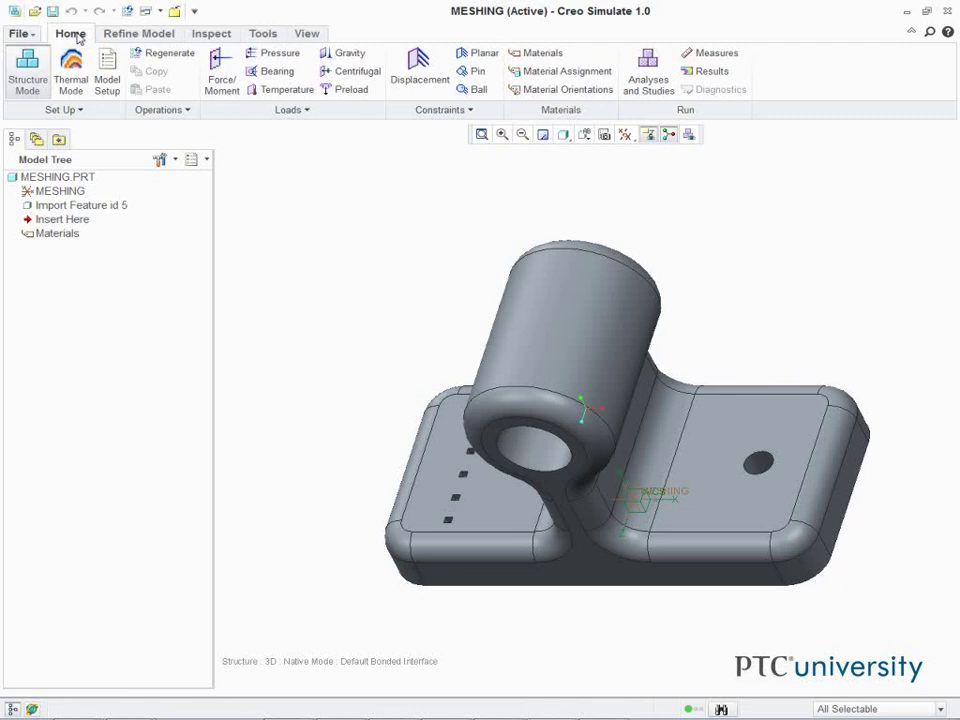
{"action": "left_click", "coordinate": [541, 53]}
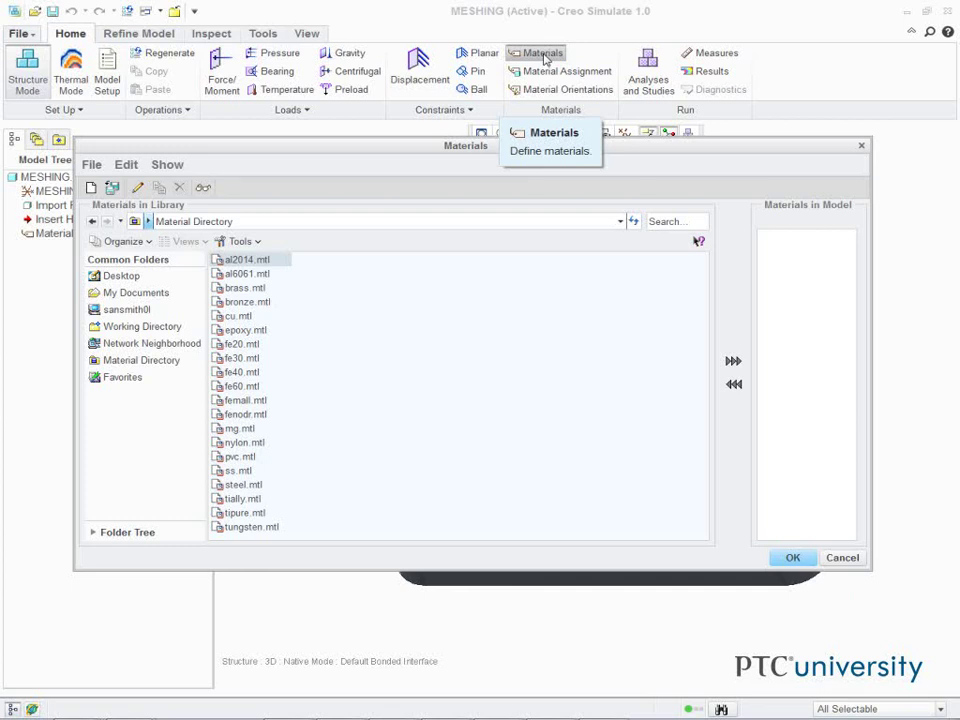
{"action": "left_click", "coordinate": [257, 289]}
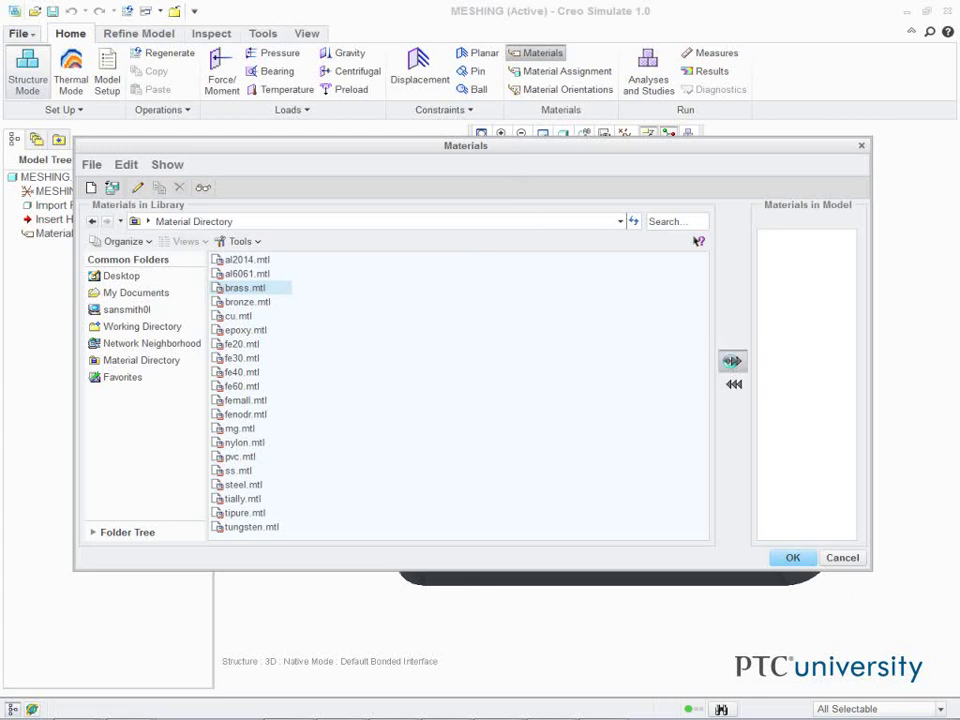
{"action": "left_click", "coordinate": [732, 361]}
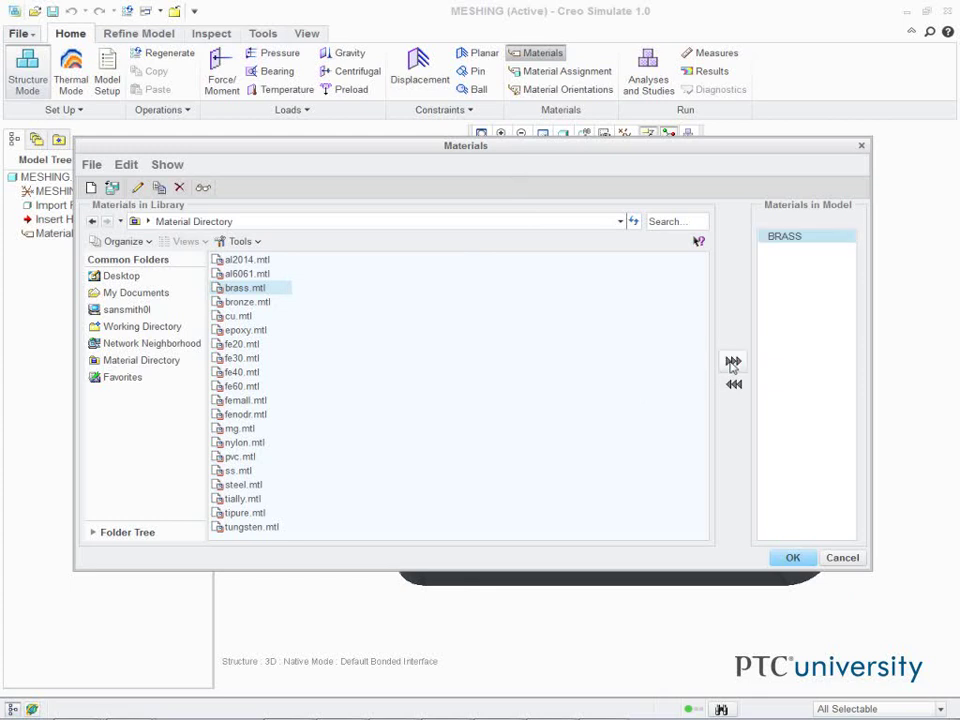
{"action": "left_click", "coordinate": [785, 558]}
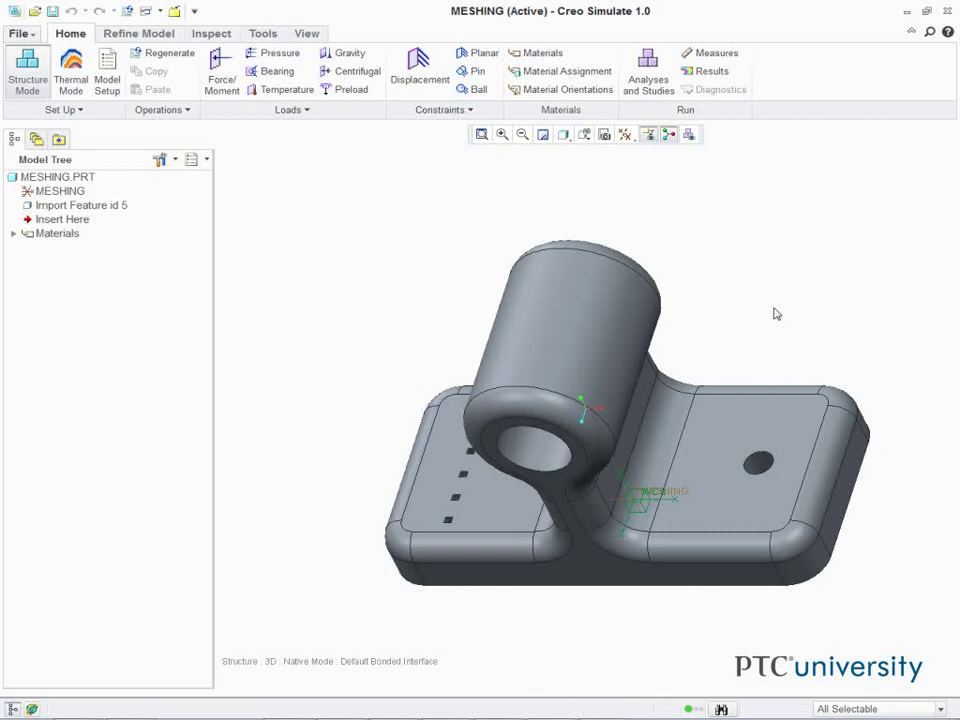
{"action": "left_click", "coordinate": [596, 72]}
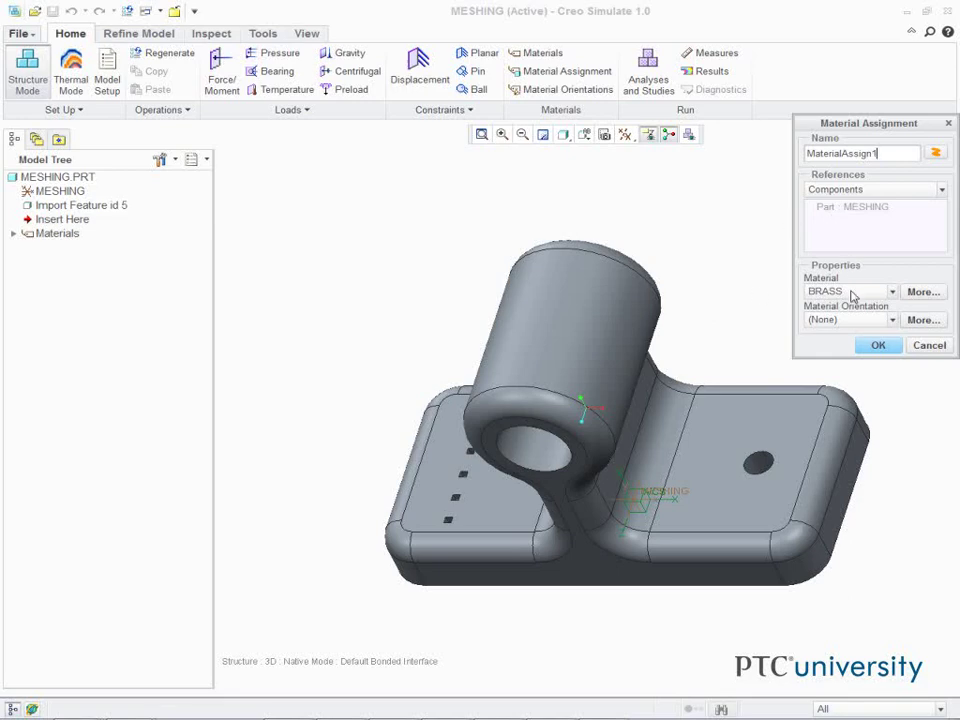
{"action": "left_click", "coordinate": [879, 347]}
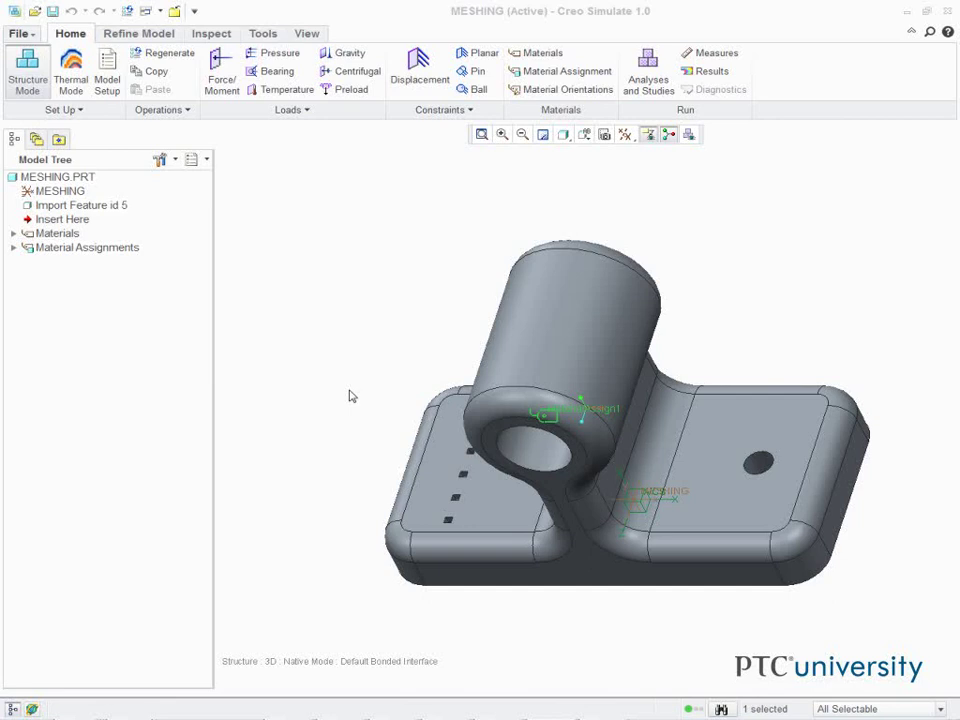
Generate an AutoGEM mesh for all geometry with properties and review the mesh summary
{"action": "left_click", "coordinate": [158, 35]}
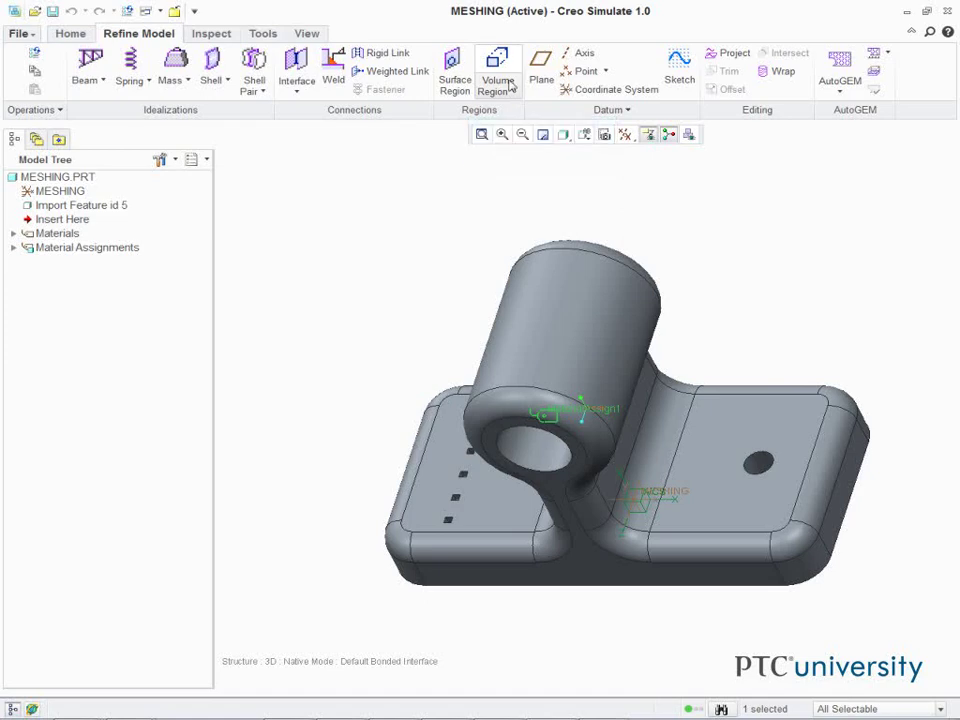
{"action": "left_click", "coordinate": [847, 66]}
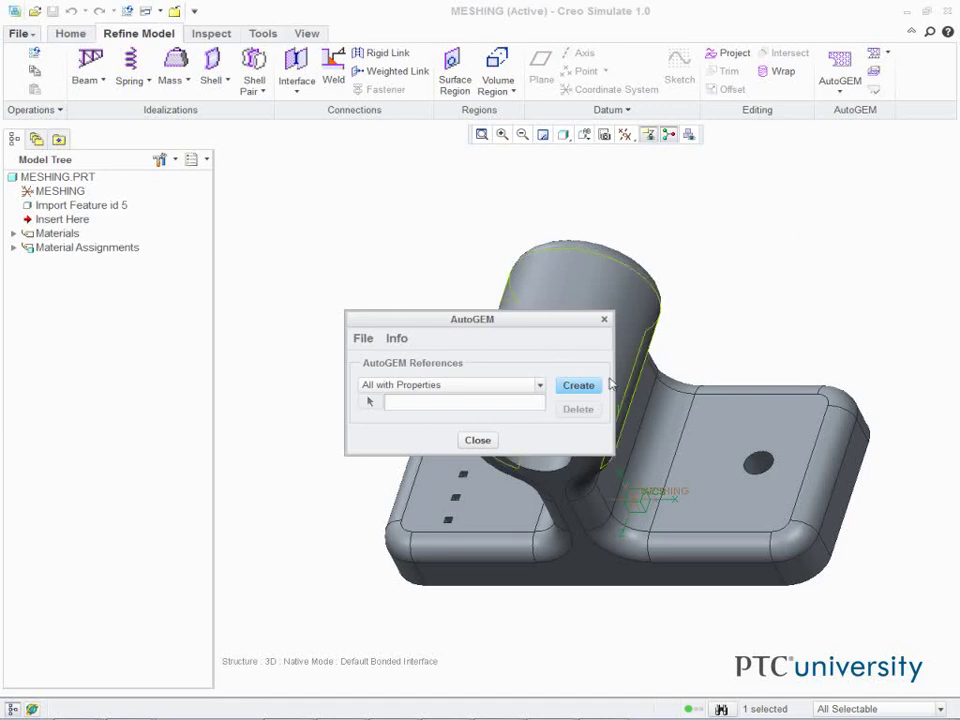
{"action": "left_click", "coordinate": [579, 386]}
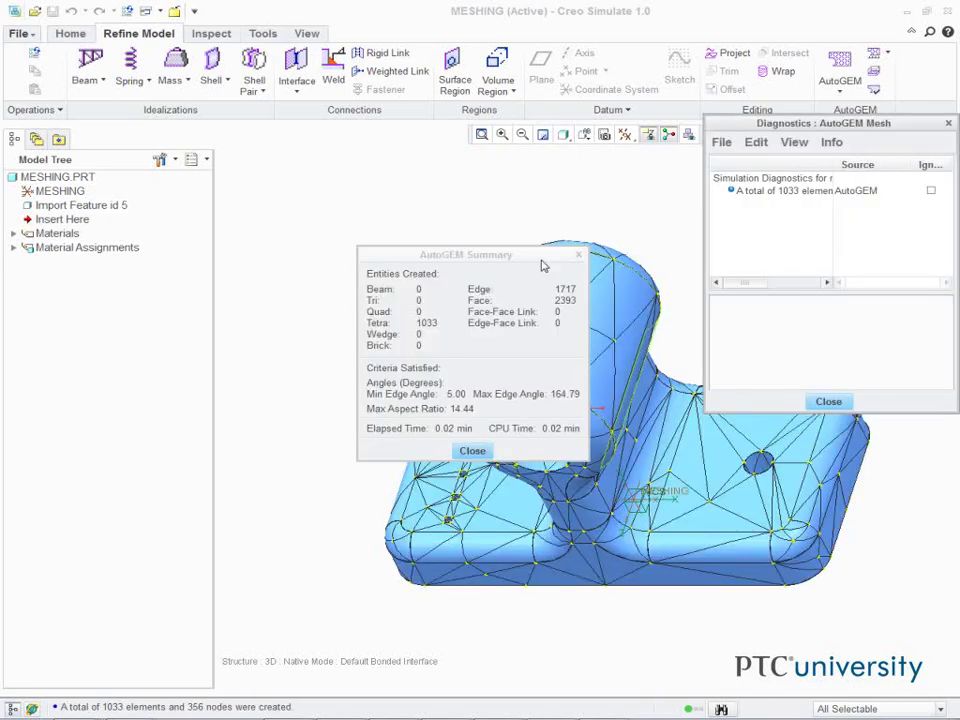
{"action": "mouse_move", "coordinate": [542, 257]}
{"action": "left_mouse_down"}
{"action": "mouse_move", "coordinate": [437, 232]}
{"action": "mouse_move", "coordinate": [369, 200]}
{"action": "left_mouse_up"}
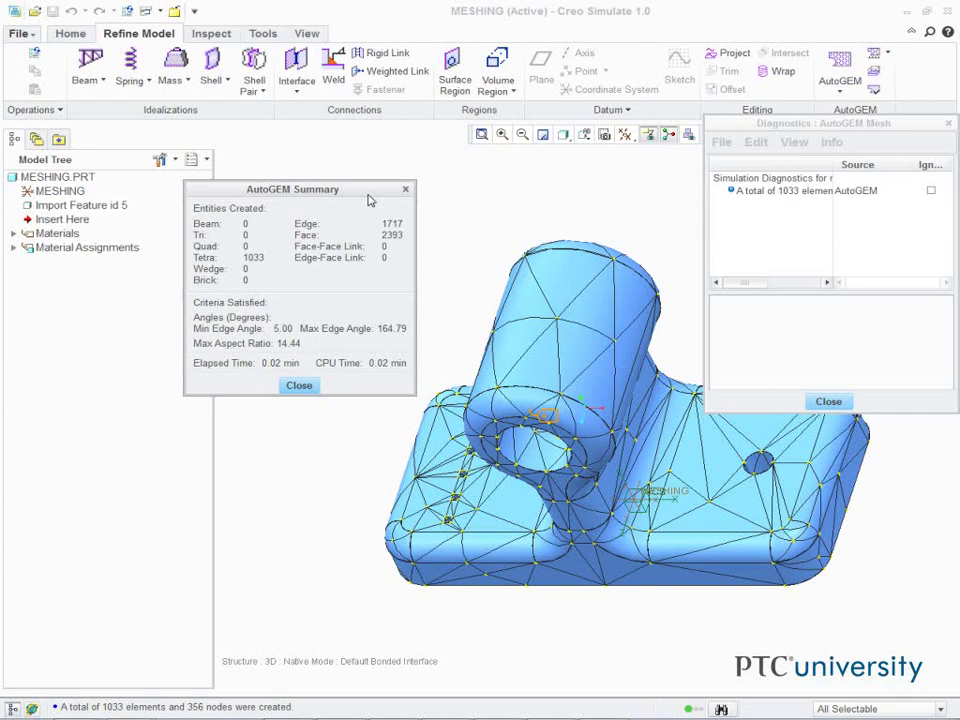
{"action": "left_click", "coordinate": [310, 392]}
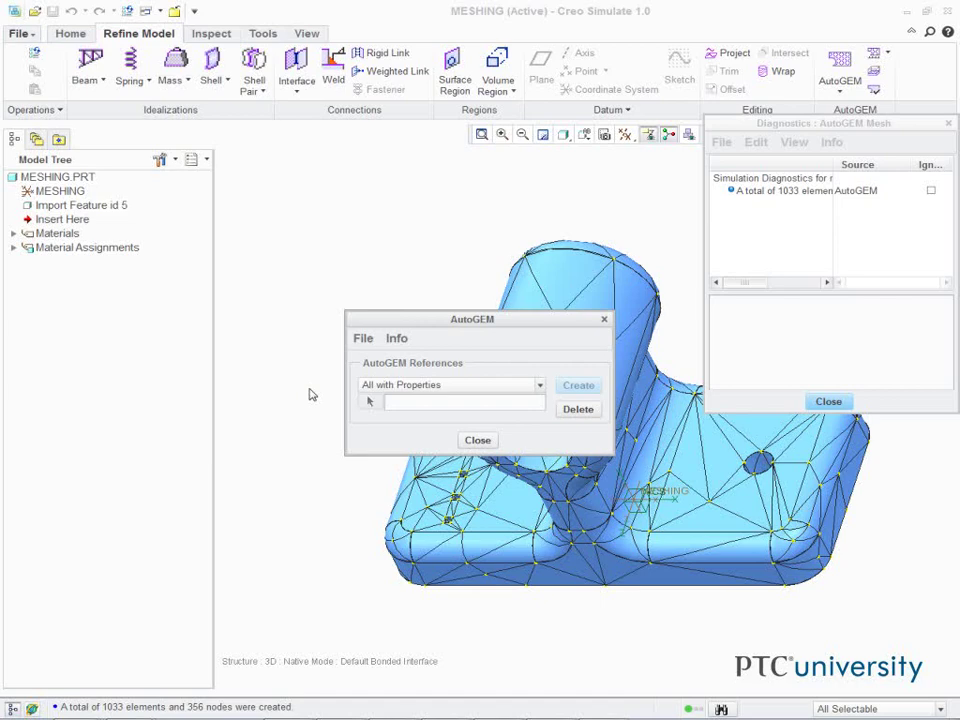
Close the mesh diagnostics and exit AutoGEM without saving the mesh
{"action": "left_click", "coordinate": [823, 163]}
{"action": "left_click", "coordinate": [828, 401]}
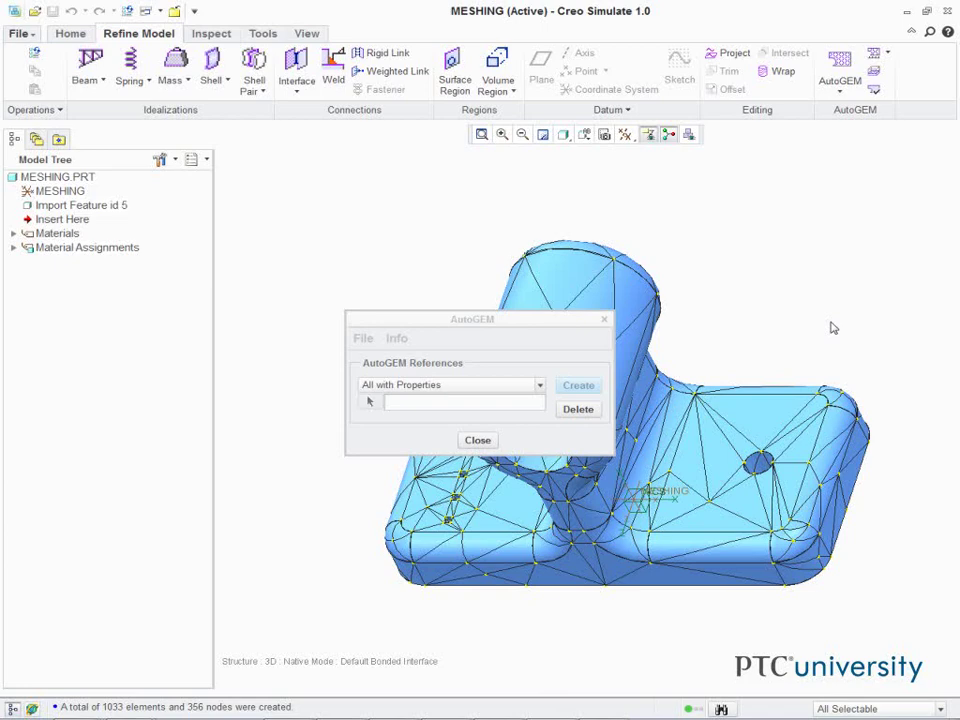
{"action": "left_click", "coordinate": [477, 440]}
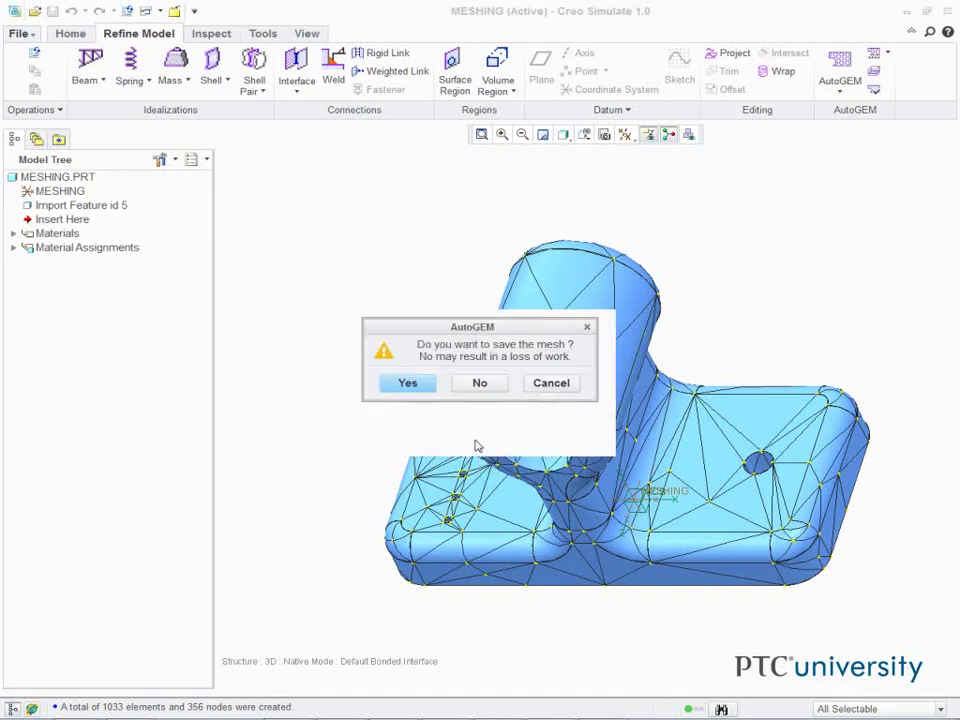
{"action": "left_click", "coordinate": [480, 383]}
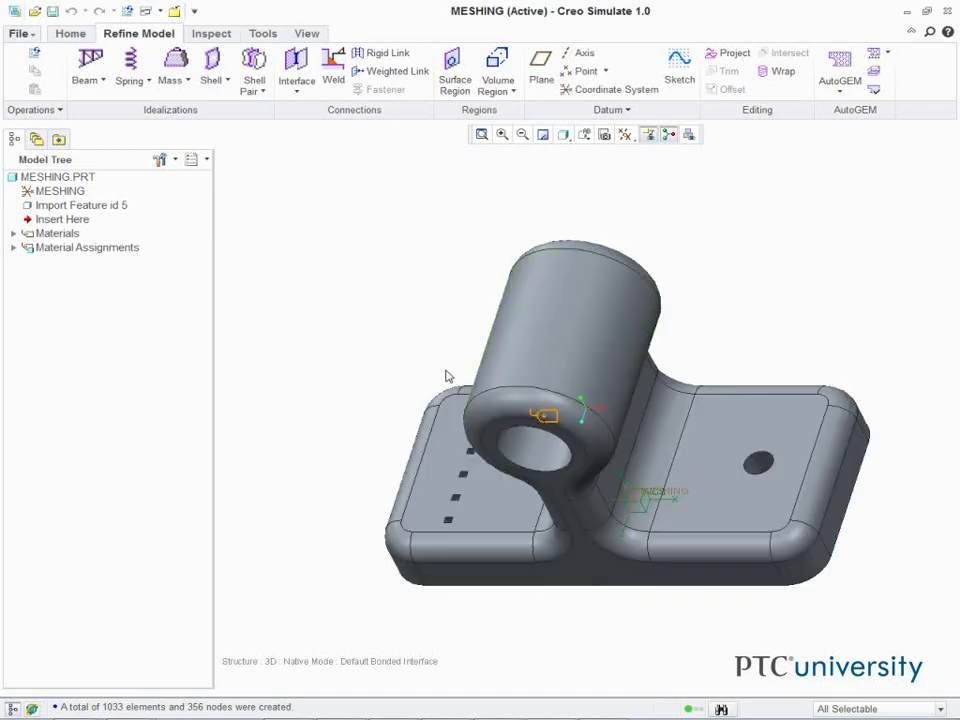
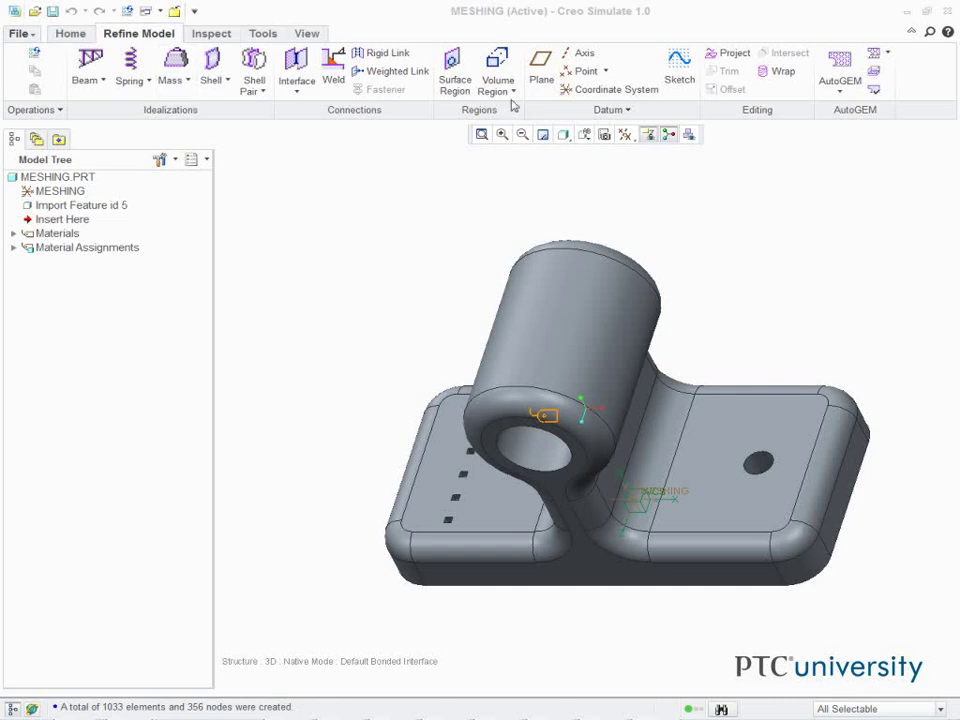
Start an extruded volume region with an internal sketch on the flat base face containing the round hole, viewed parallel to the screen
{"action": "left_click", "coordinate": [513, 92]}
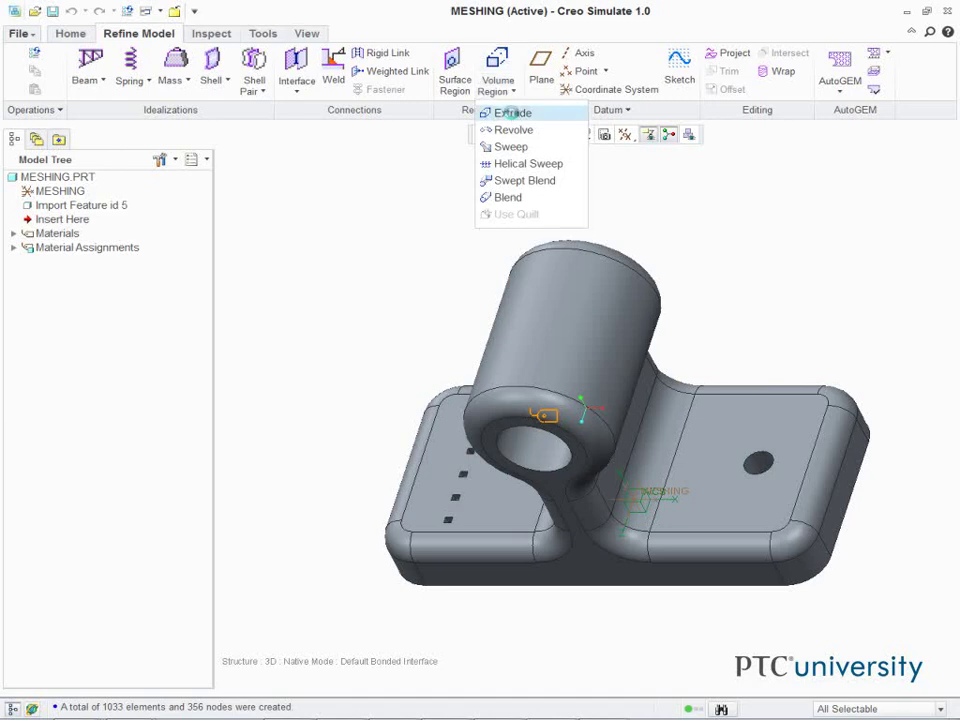
{"action": "left_click", "coordinate": [510, 113]}
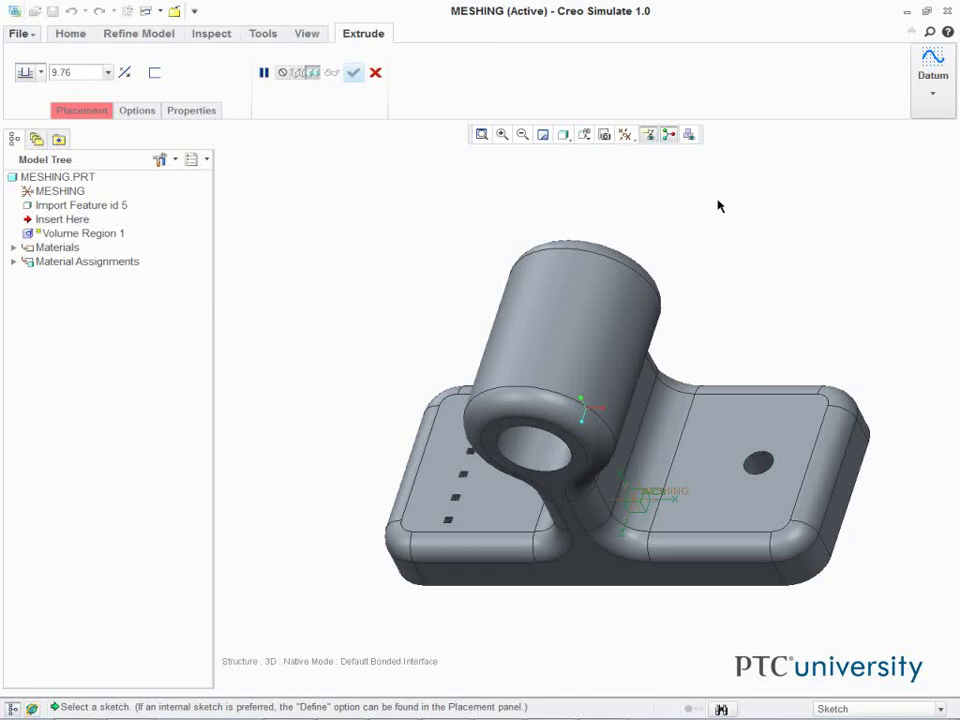
{"action": "left_click", "coordinate": [97, 116]}
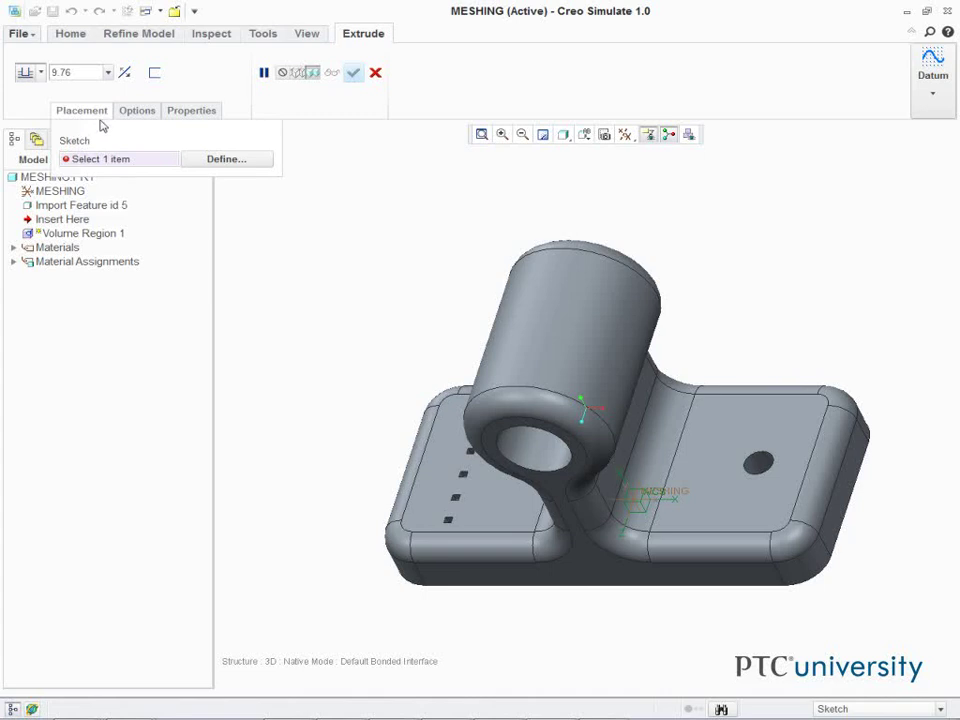
{"action": "left_click", "coordinate": [210, 163]}
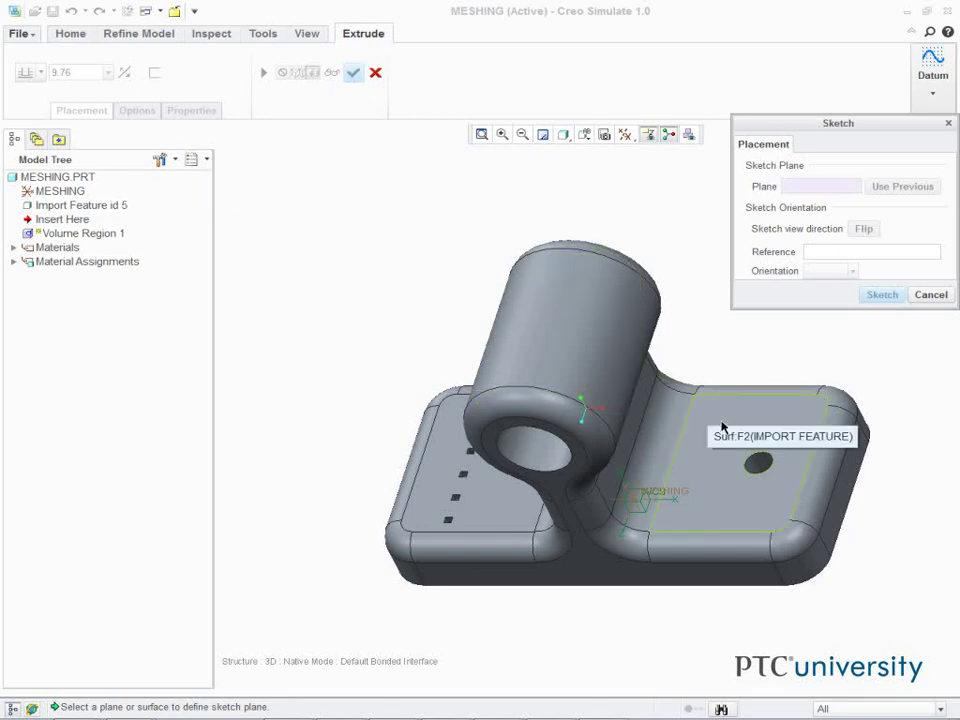
{"action": "left_click", "coordinate": [722, 427]}
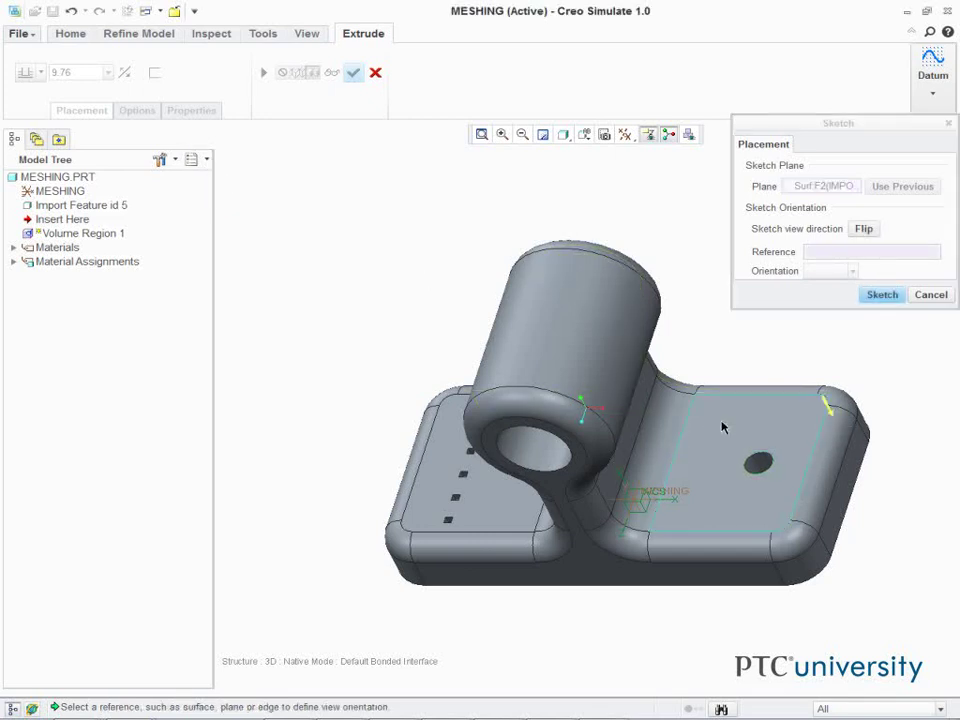
{"action": "left_click", "coordinate": [883, 295]}
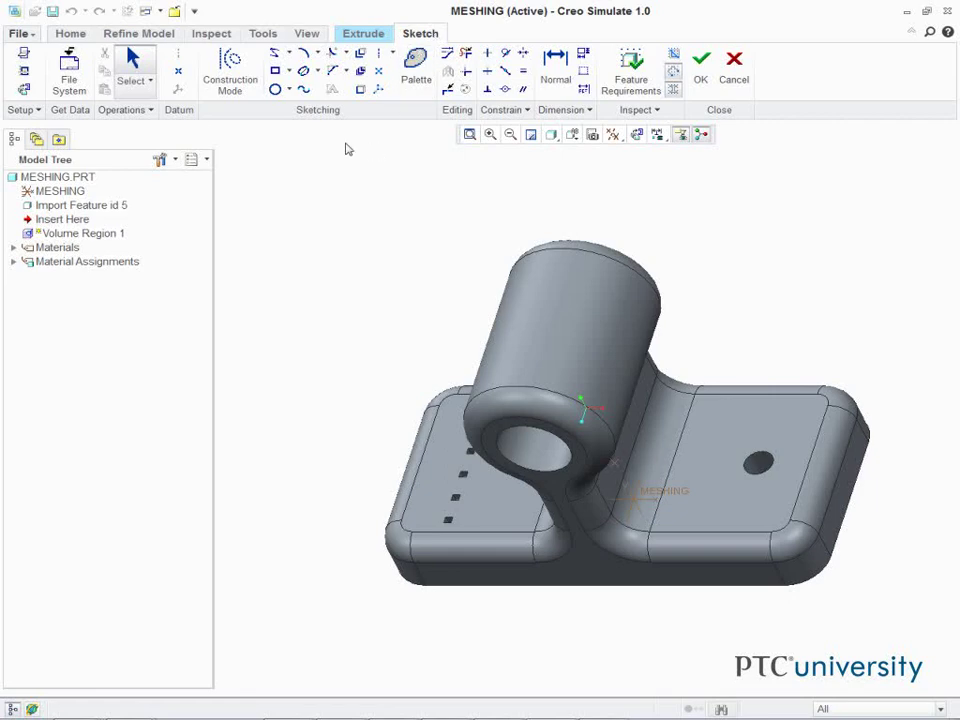
{"action": "left_click", "coordinate": [25, 88]}
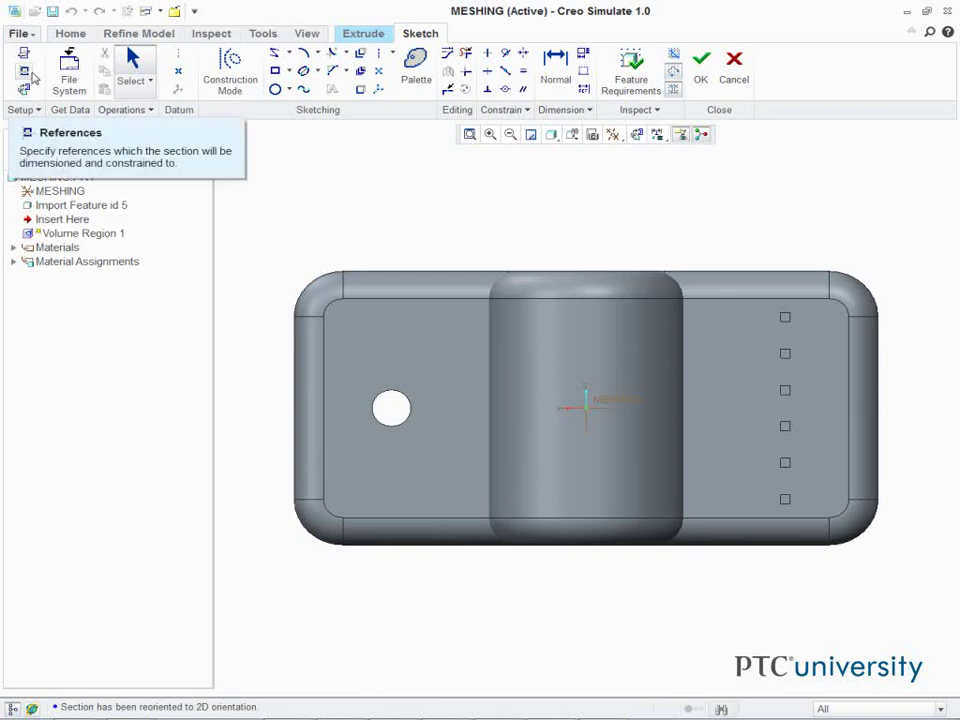
Add the round hole's cylindrical surface as a sketch reference
{"action": "left_click", "coordinate": [31, 76]}
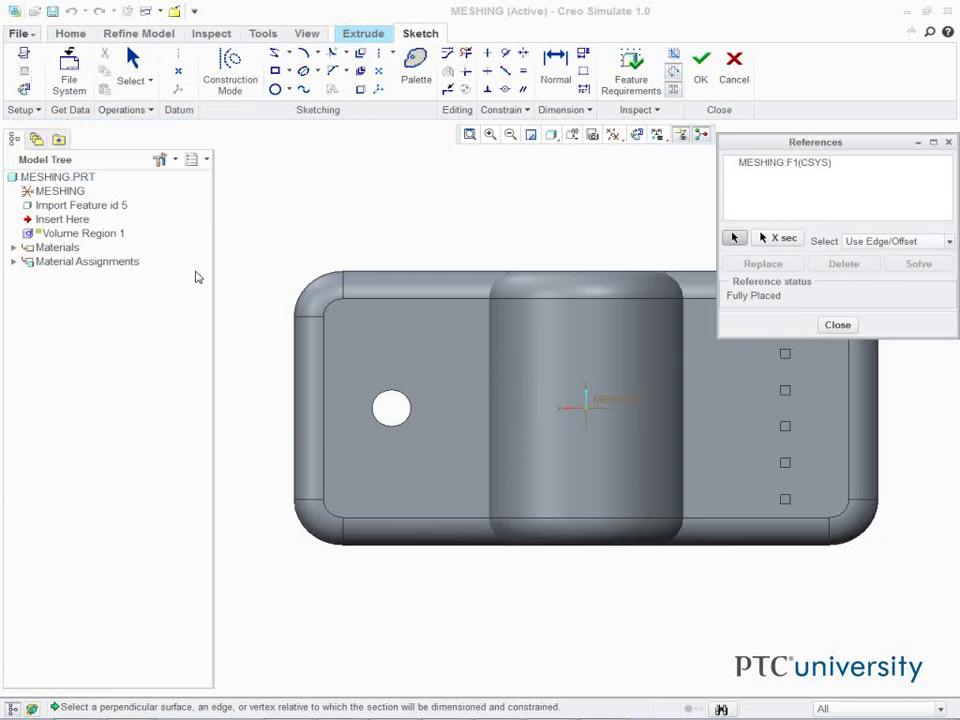
{"action": "left_click", "coordinate": [383, 400]}
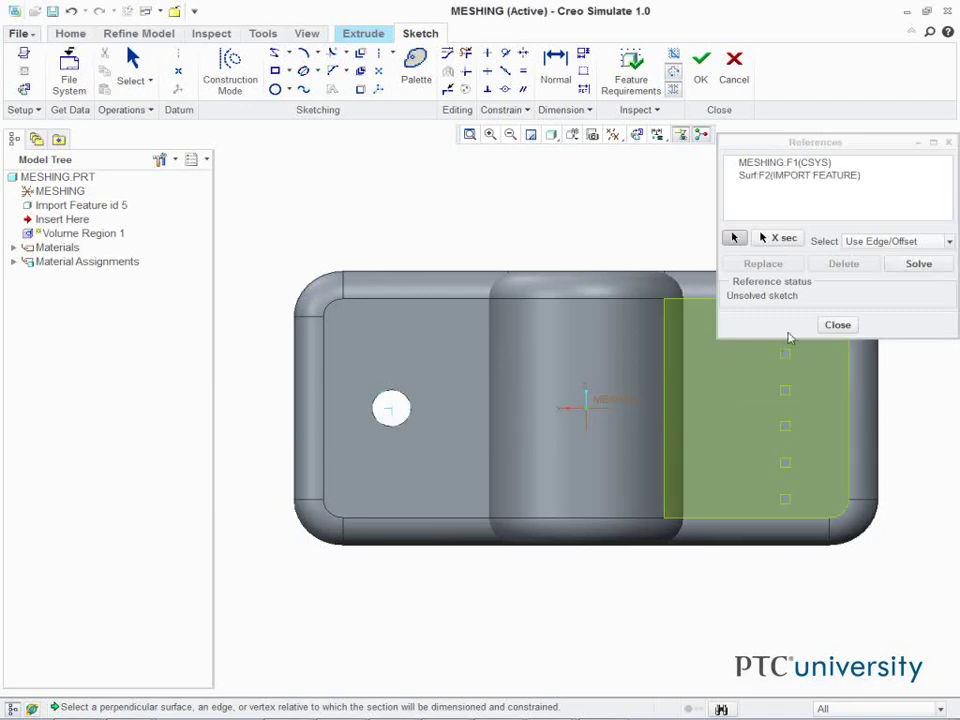
{"action": "left_click", "coordinate": [840, 328]}
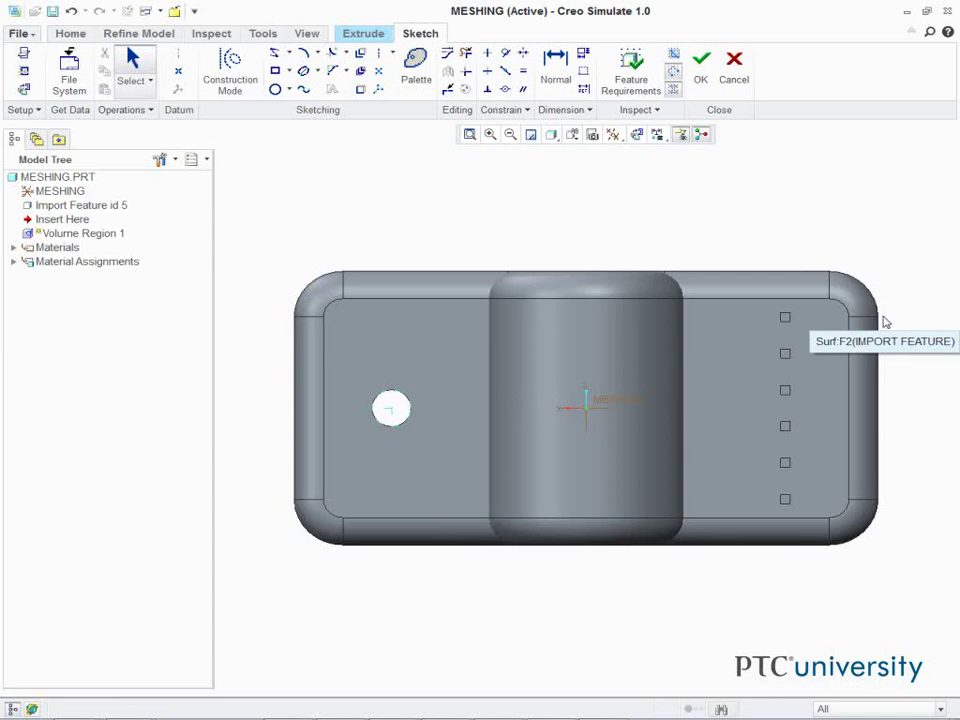
Sketch a circle about 4.93 in diameter, concentric with the round hole and larger than it
{"action": "key", "text": "d"}
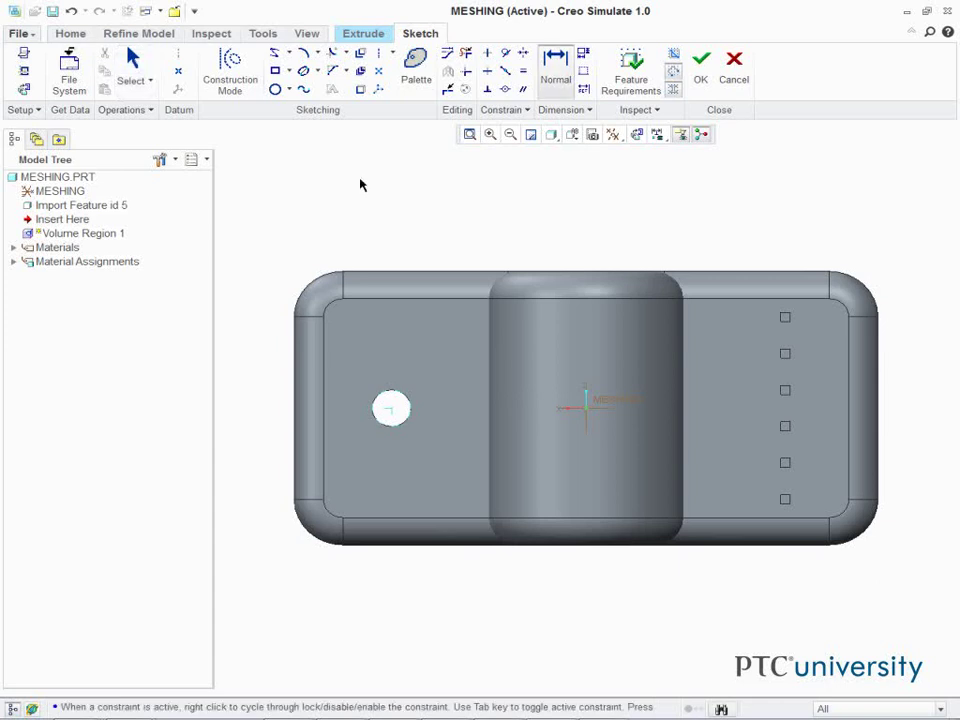
{"action": "left_click", "coordinate": [275, 89]}
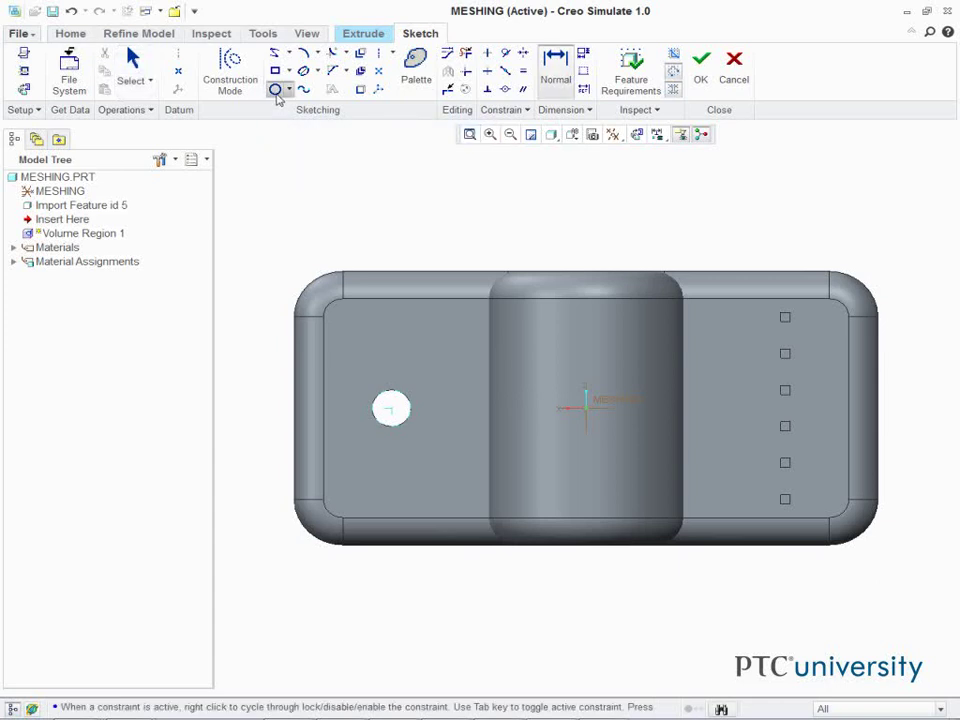
{"action": "left_click", "coordinate": [391, 409]}
{"action": "left_click", "coordinate": [421, 450]}
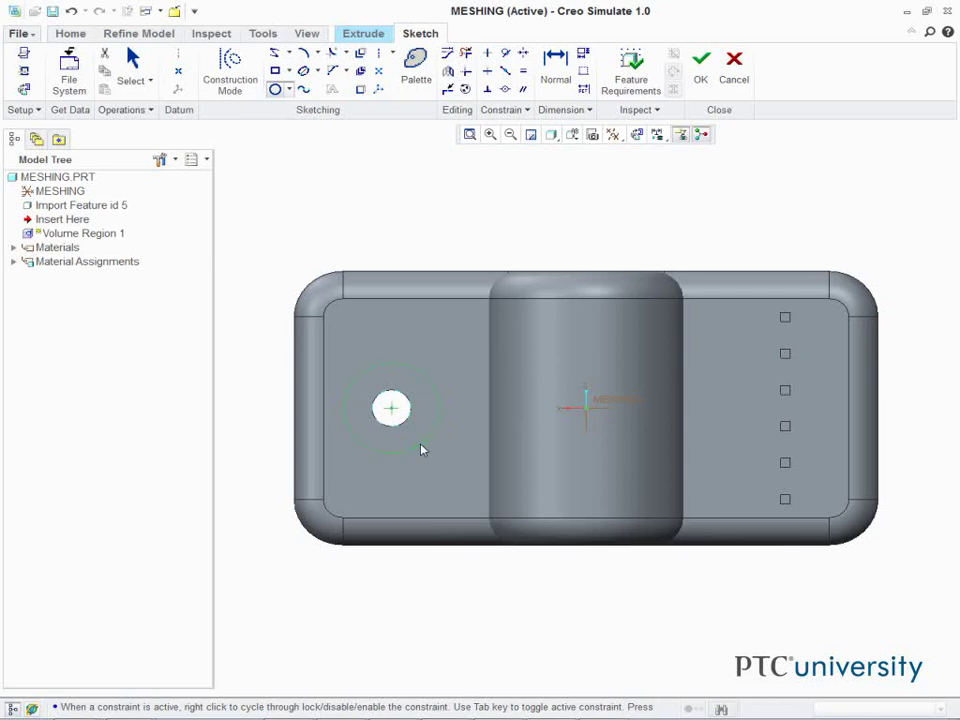
Dimension the circle around the hole with a diameter of 5.00
{"action": "left_click", "coordinate": [555, 62]}
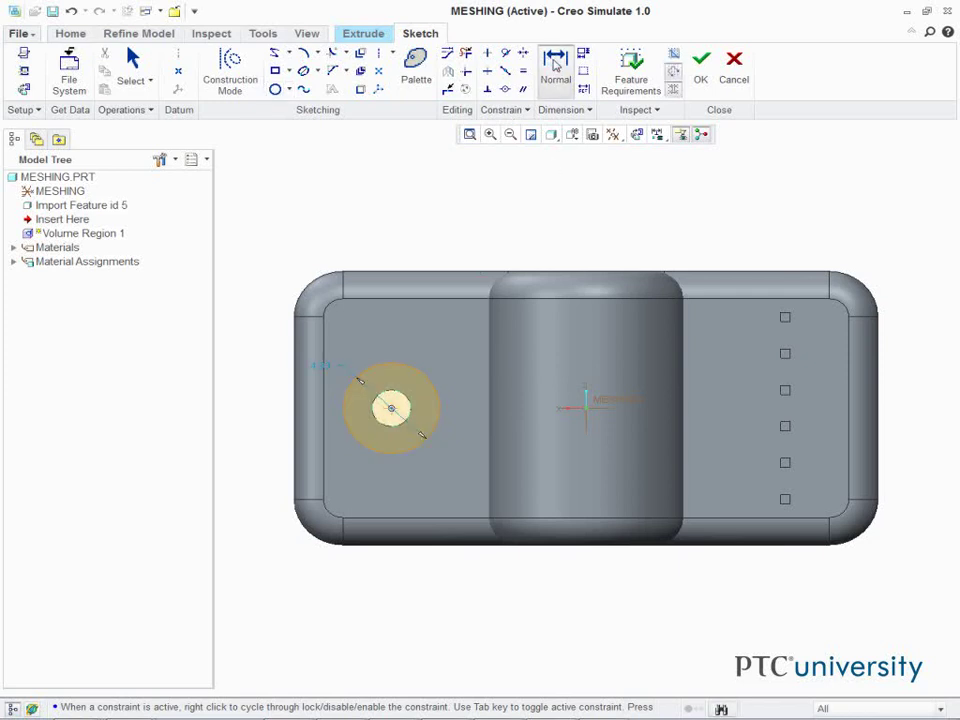
{"action": "middle_click", "coordinate": [322, 372]}
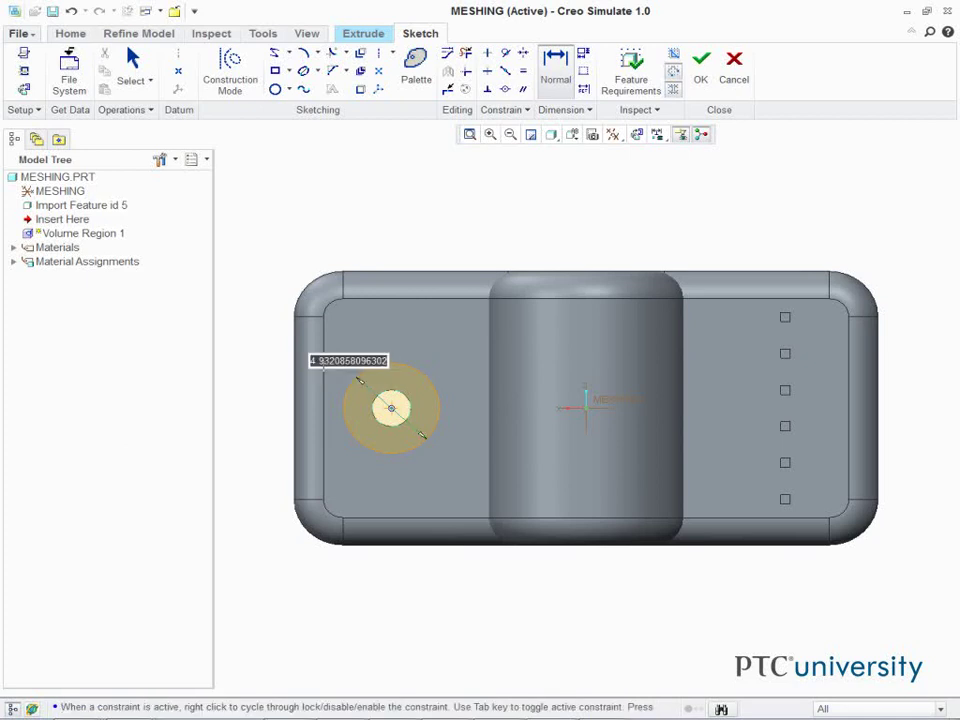
{"action": "type", "text": "4"}
{"action": "key", "text": "BackSpace"}
{"action": "type", "text": "5"}
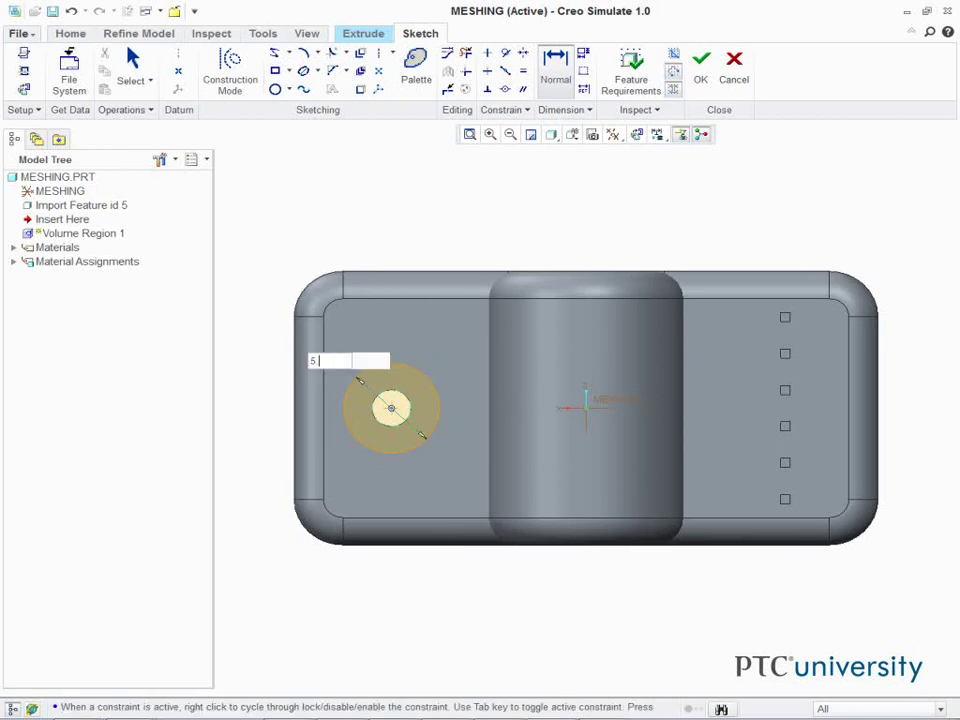
{"action": "type", "text": ".5"}
{"action": "key", "text": "Return"}
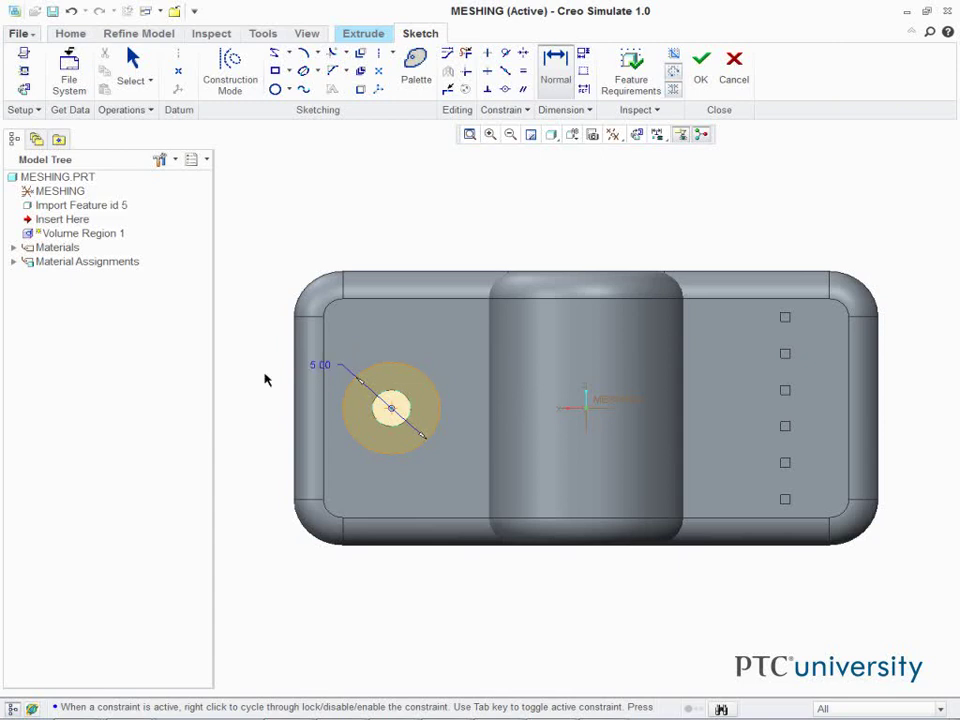
Finish the circle sketch and complete the volume region with its extrusion depth set to Through All
{"action": "left_click", "coordinate": [702, 75]}
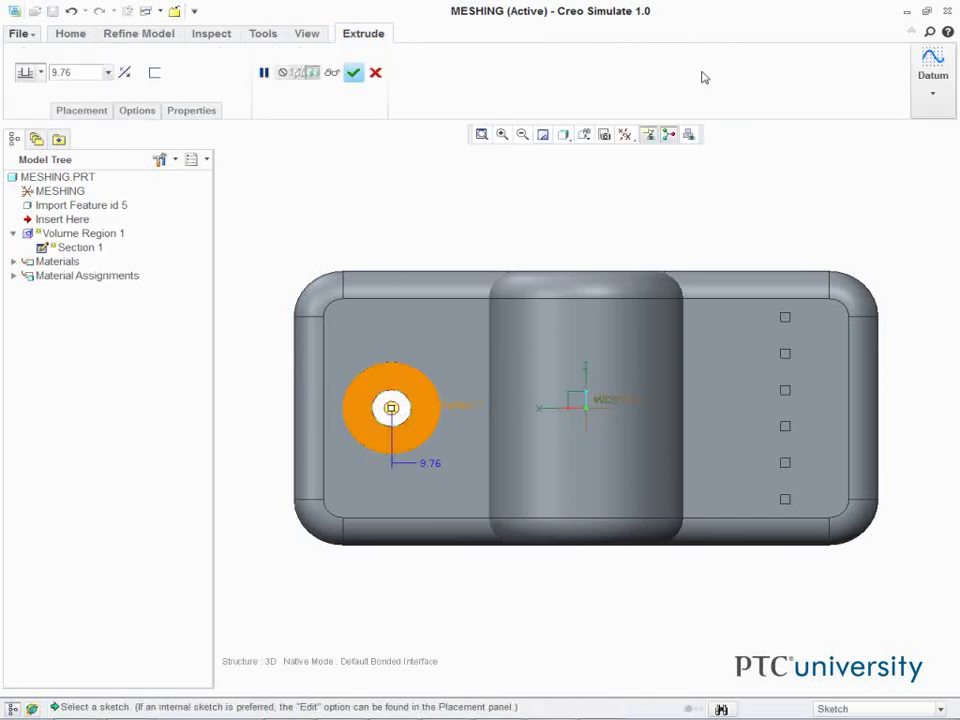
{"action": "left_click", "coordinate": [40, 75]}
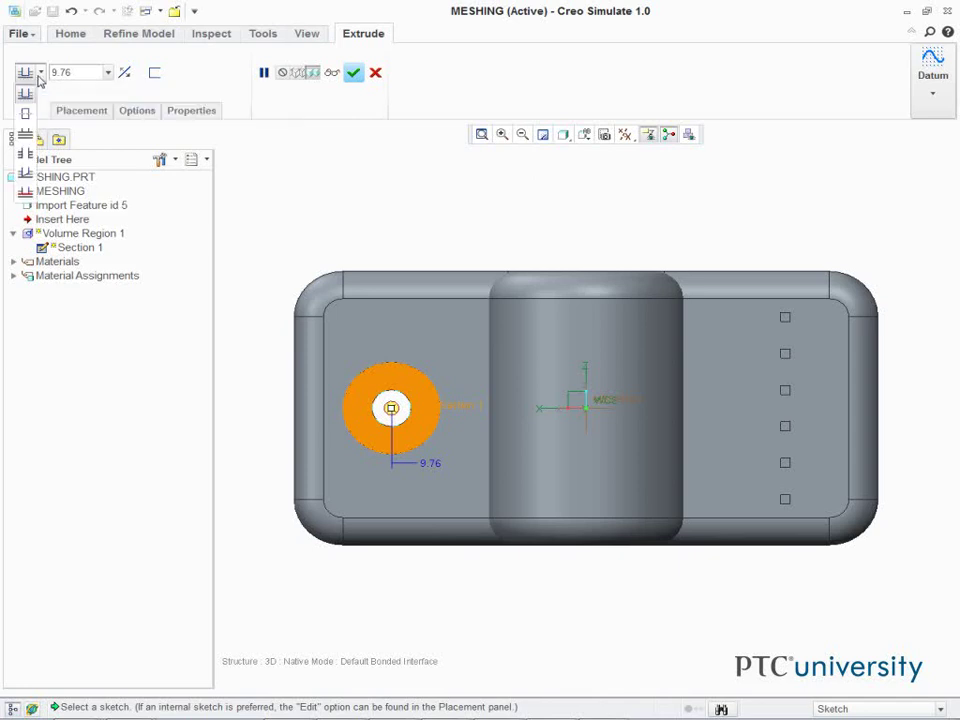
{"action": "left_click", "coordinate": [29, 152]}
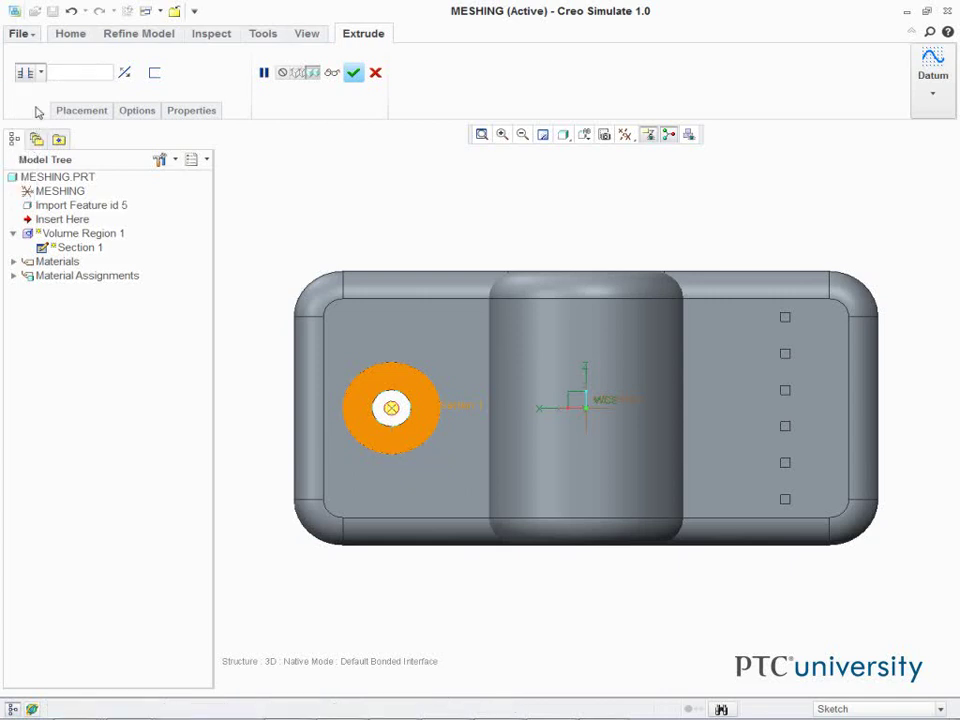
{"action": "left_click", "coordinate": [354, 73]}
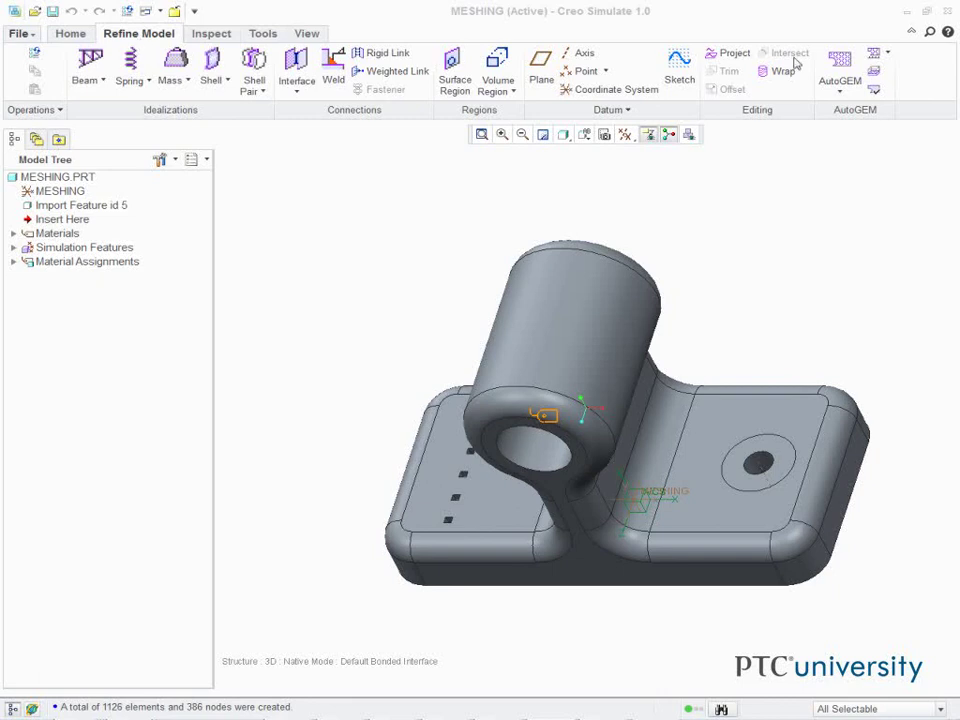
Generate an AutoGEM mesh for All with Properties and examine the summary and the elements around the volume region
{"action": "left_click", "coordinate": [840, 68]}
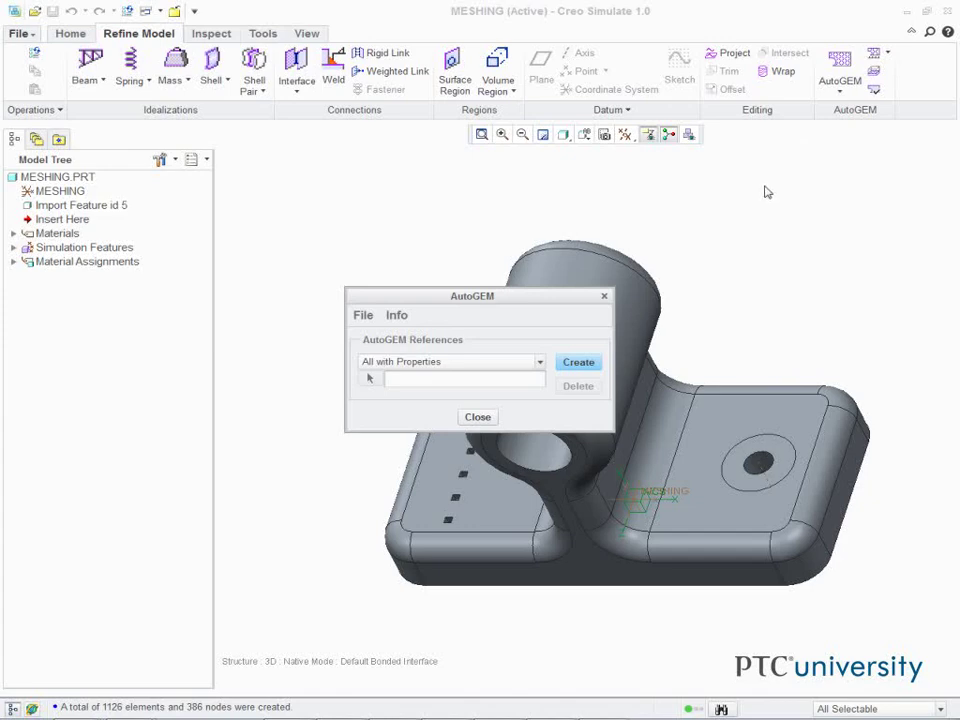
{"action": "left_click", "coordinate": [578, 362]}
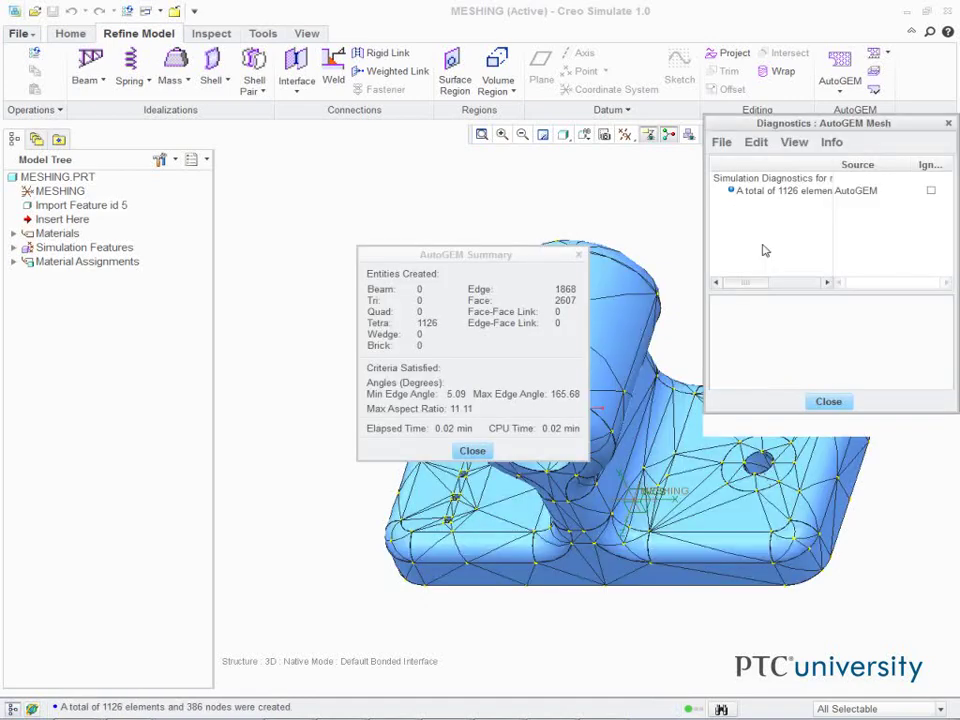
{"action": "left_click_drag", "start_coordinate": [531, 255], "coordinate": [375, 229]}
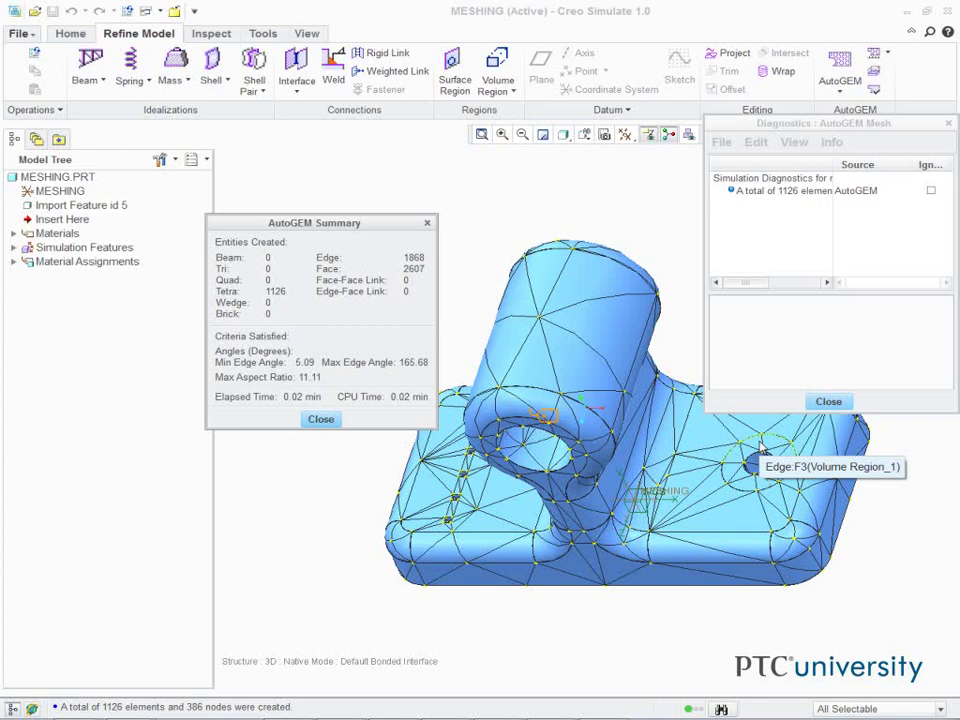
{"action": "left_click", "coordinate": [328, 420]}
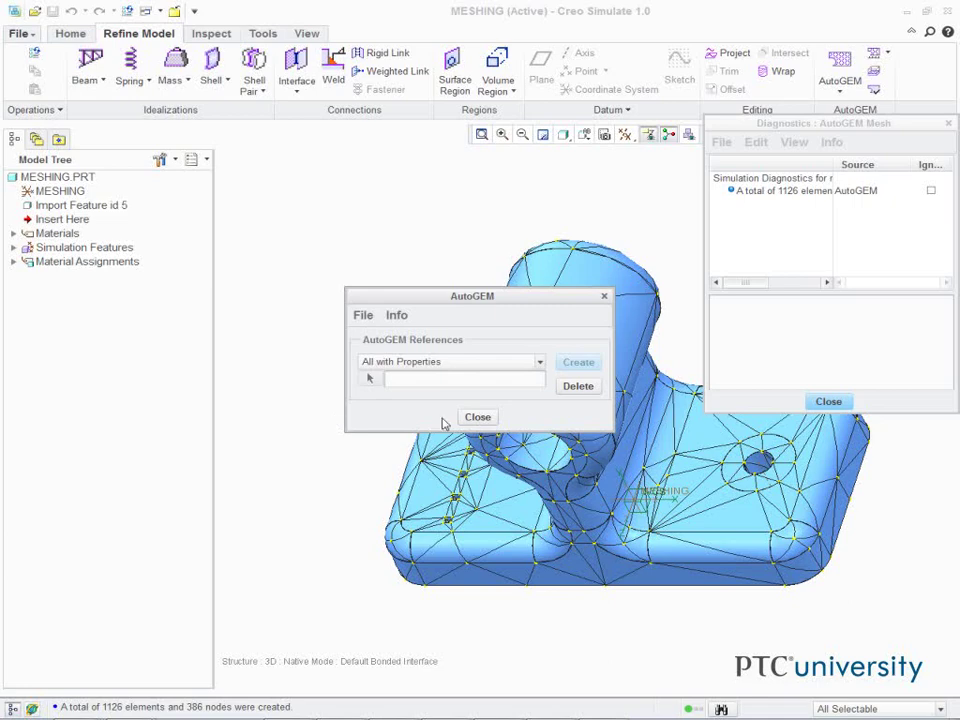
Close the mesh diagnostics and leave AutoGEM without saving the mesh
{"action": "left_click", "coordinate": [827, 401]}
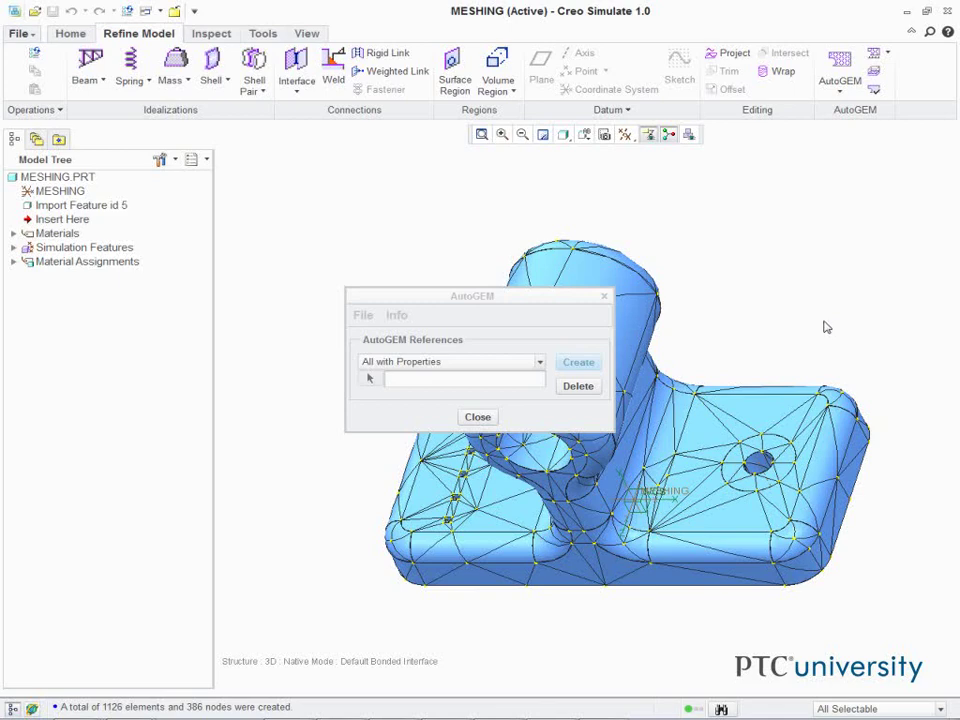
{"action": "left_click", "coordinate": [478, 416]}
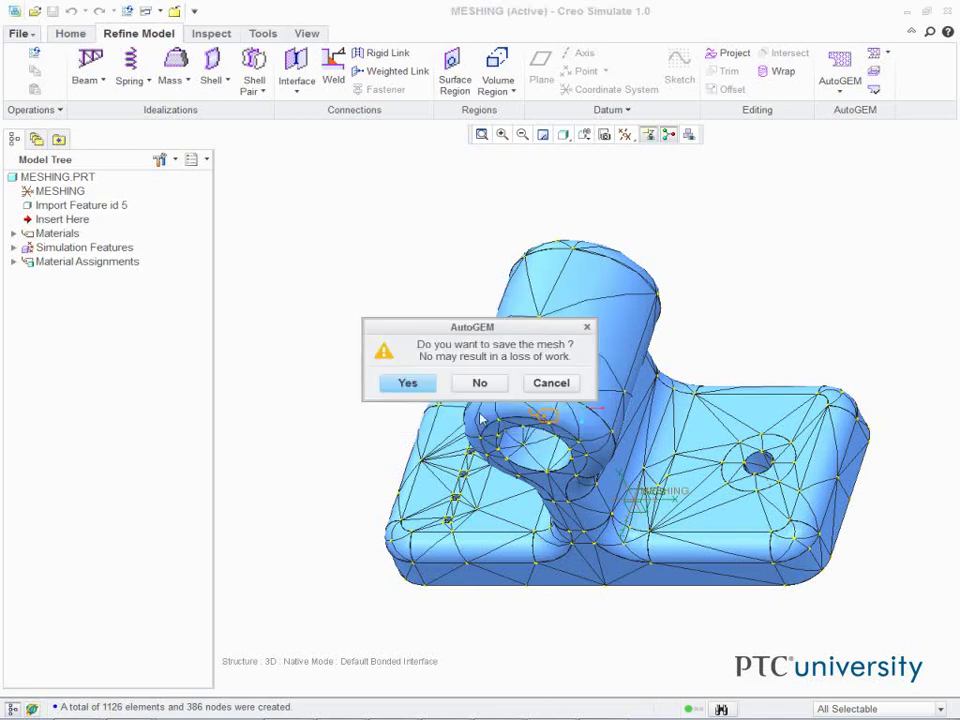
{"action": "left_click", "coordinate": [480, 383]}
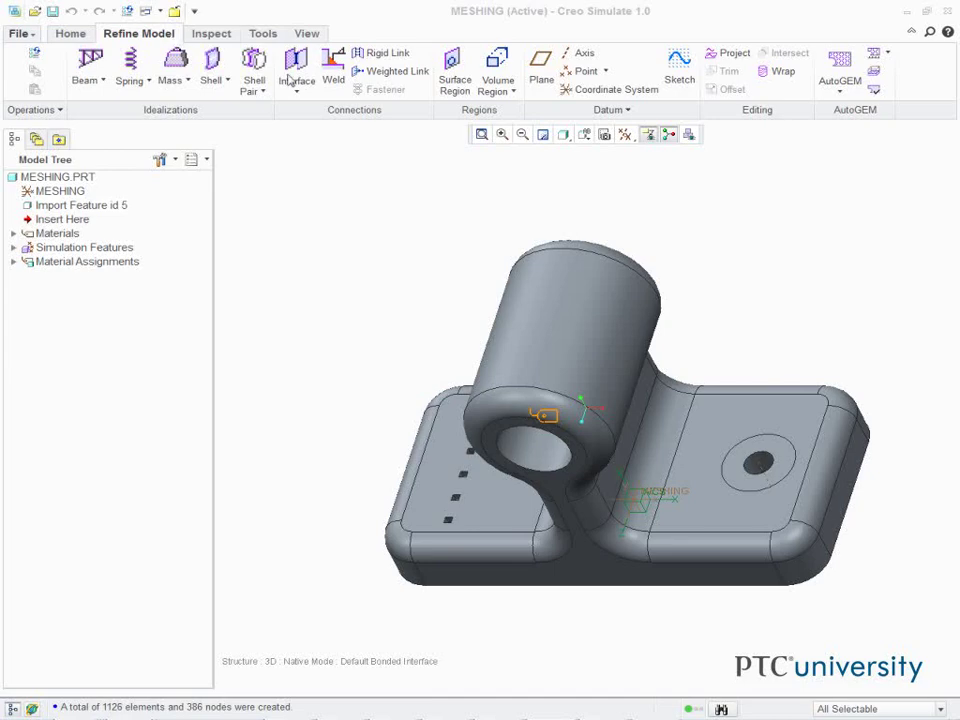
Start a sketch-split surface region with an internal sketch on the bracket's flat end face around the large bore, viewed parallel to the screen
{"action": "left_click", "coordinate": [452, 68]}
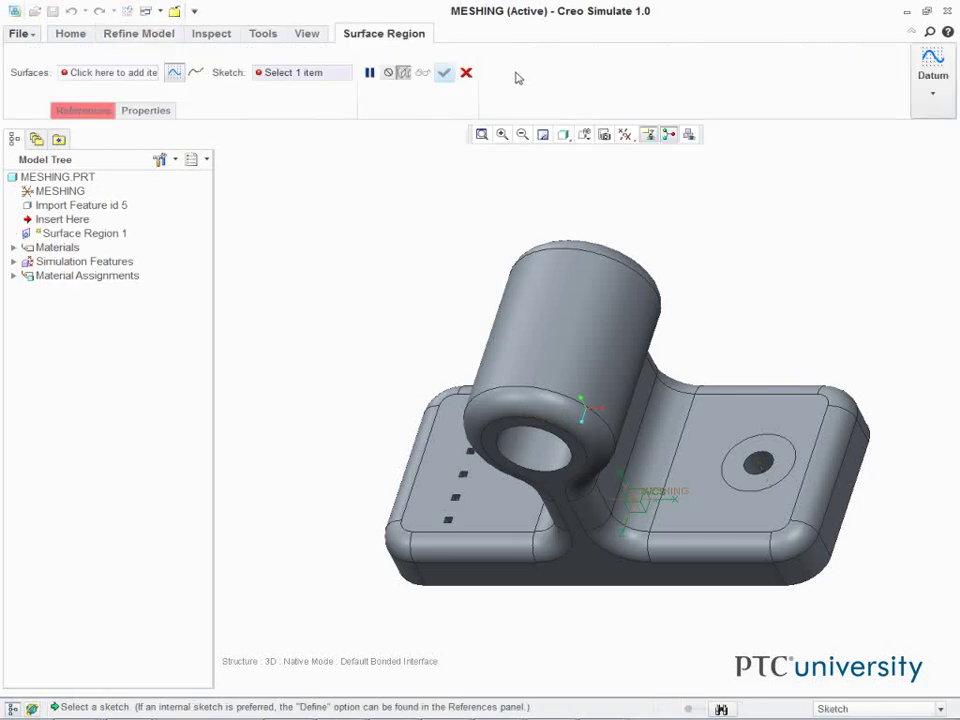
{"action": "left_click", "coordinate": [98, 117]}
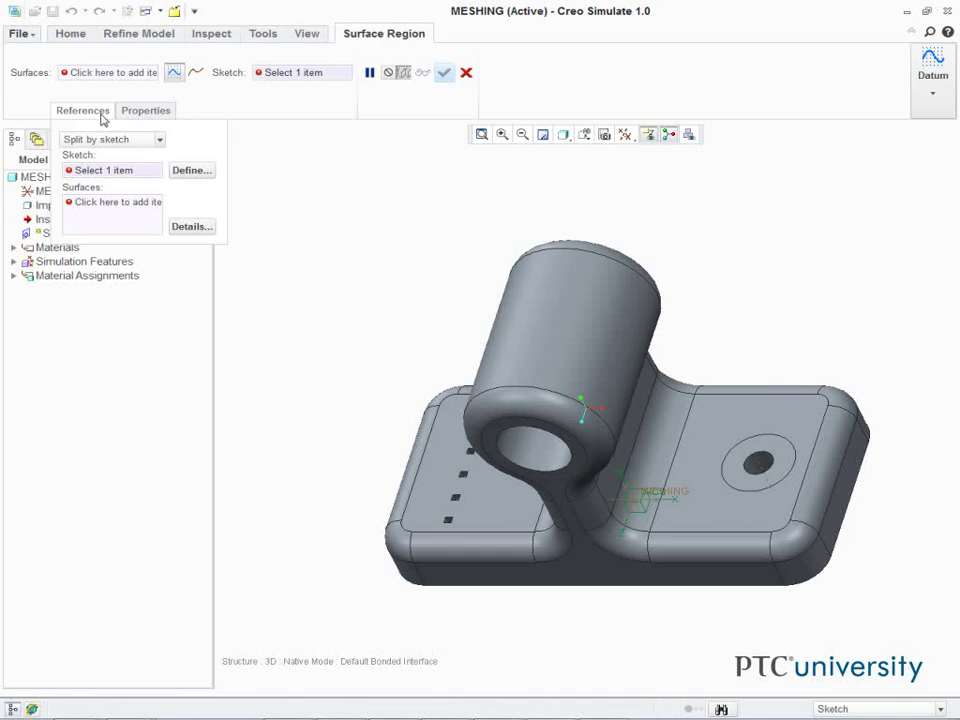
{"action": "left_click", "coordinate": [192, 171]}
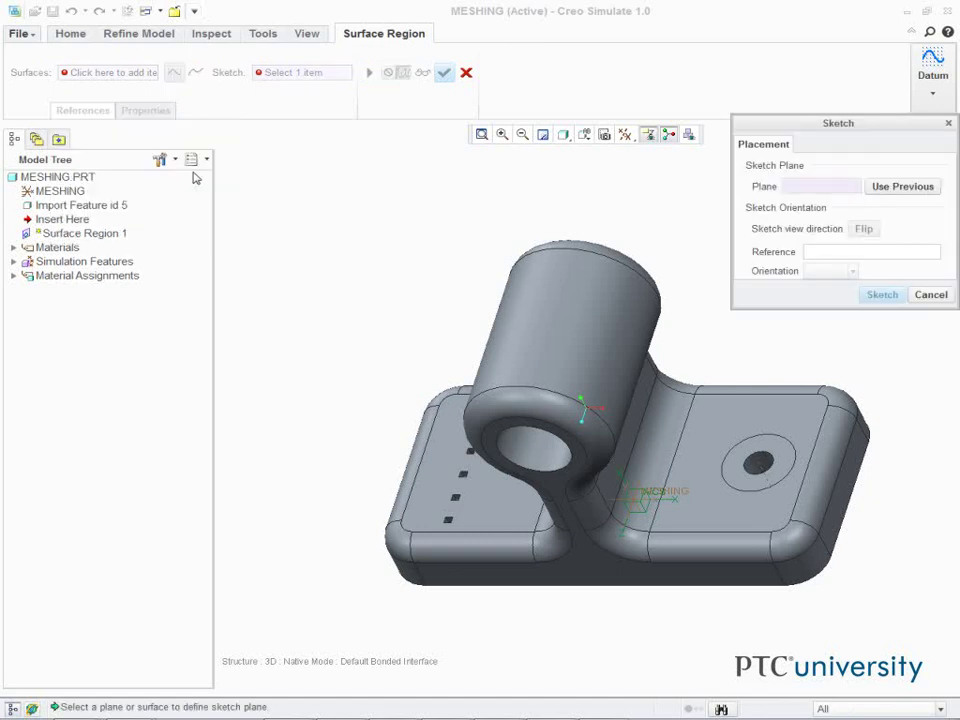
{"action": "left_click", "coordinate": [561, 517]}
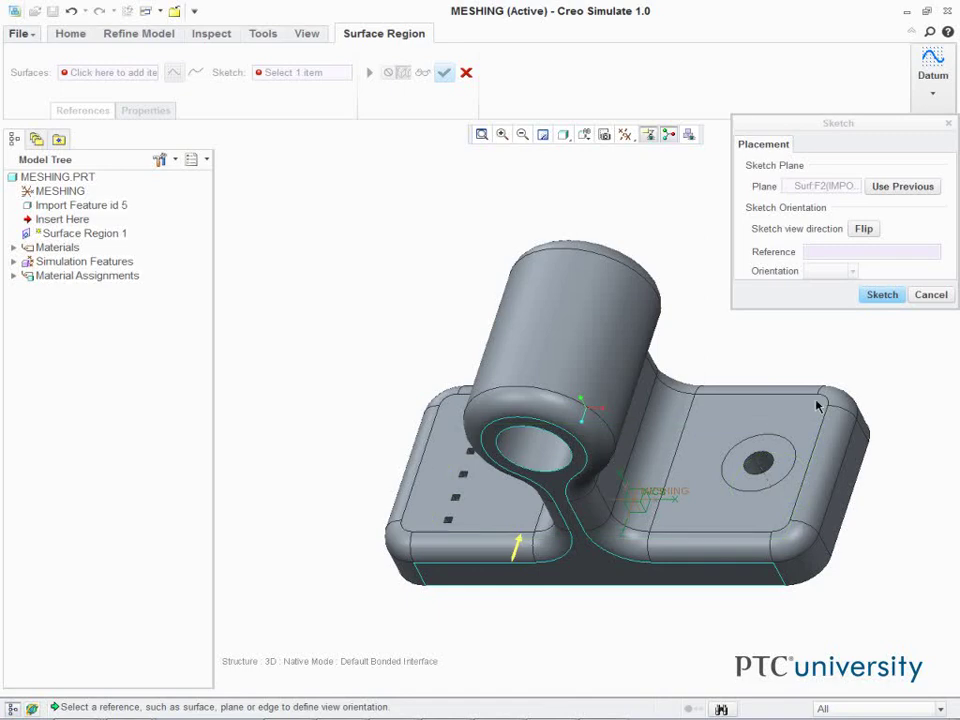
{"action": "left_click", "coordinate": [882, 295]}
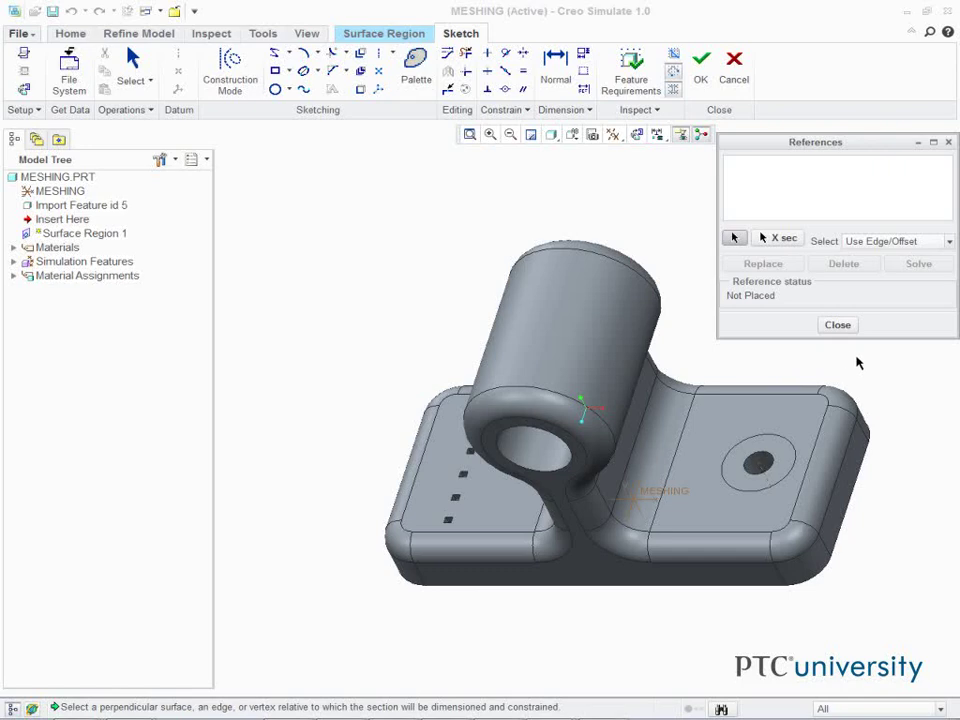
{"action": "left_click", "coordinate": [475, 40]}
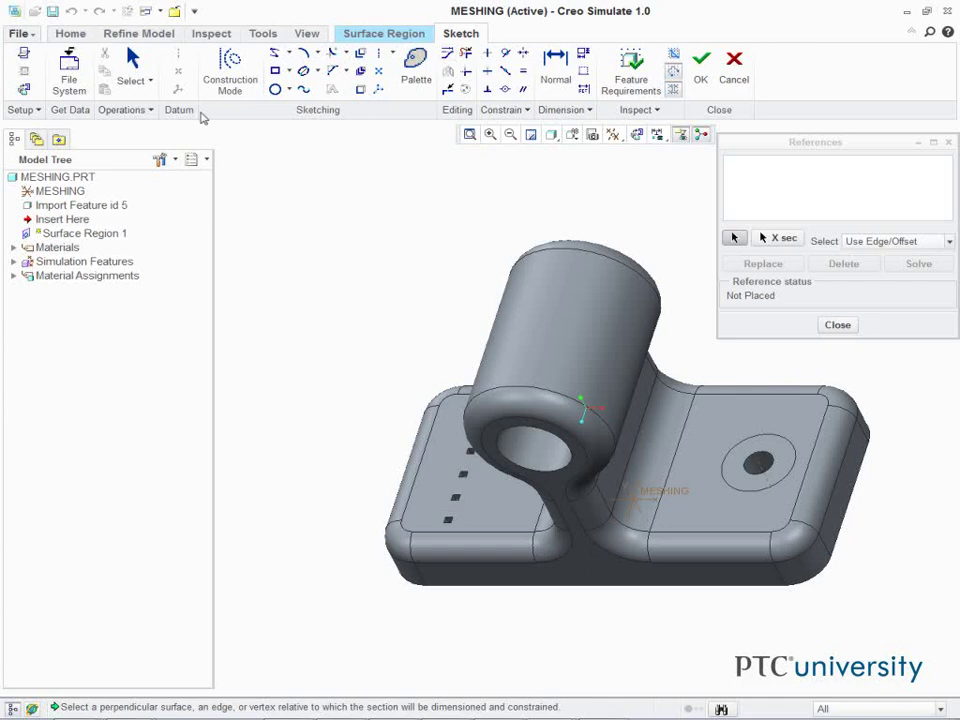
{"action": "left_click", "coordinate": [22, 88]}
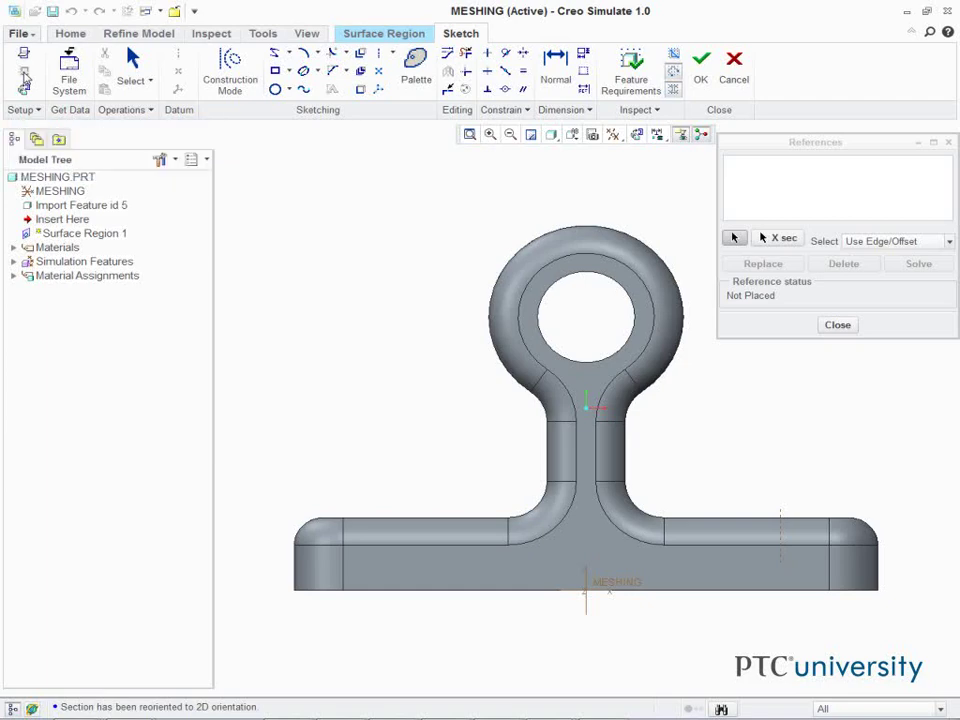
Add the large bore's cylindrical surface as a reference for the surface region sketch
{"action": "left_click", "coordinate": [750, 144]}
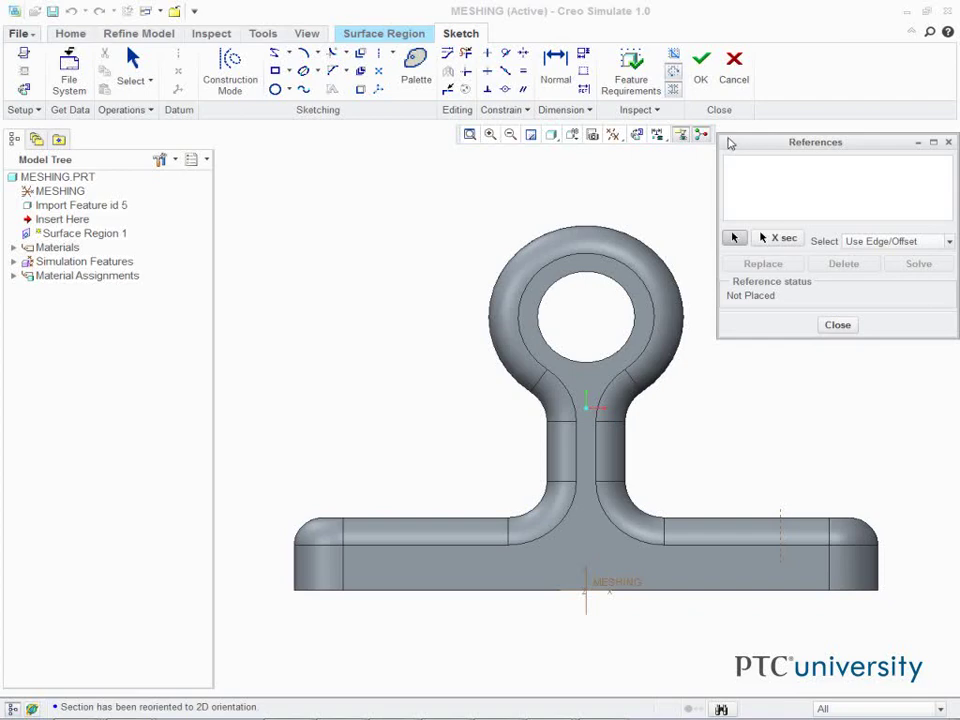
{"action": "left_click", "coordinate": [571, 283]}
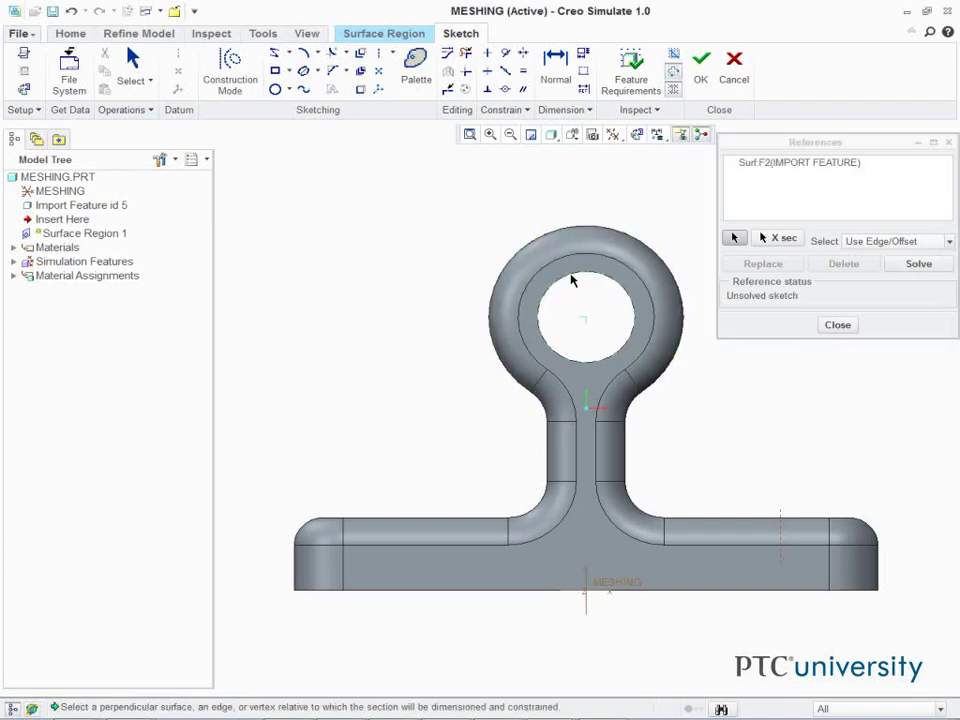
{"action": "left_click", "coordinate": [851, 329]}
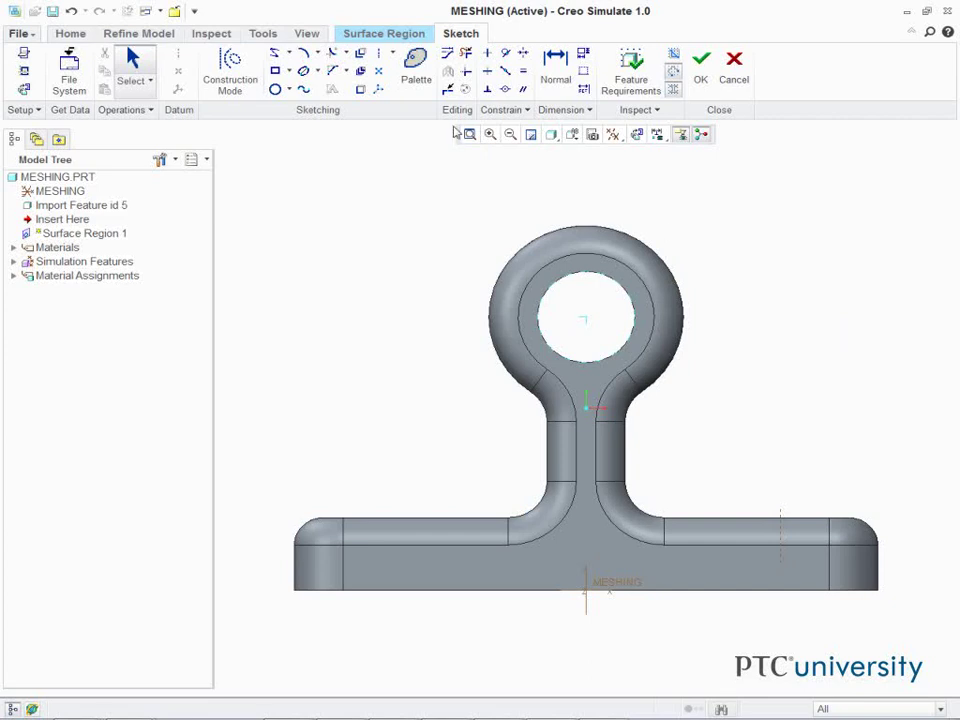
Sketch a circle concentric with the large bore, extending beyond its edge, and set its diameter to 7.5
{"action": "left_click", "coordinate": [275, 89]}
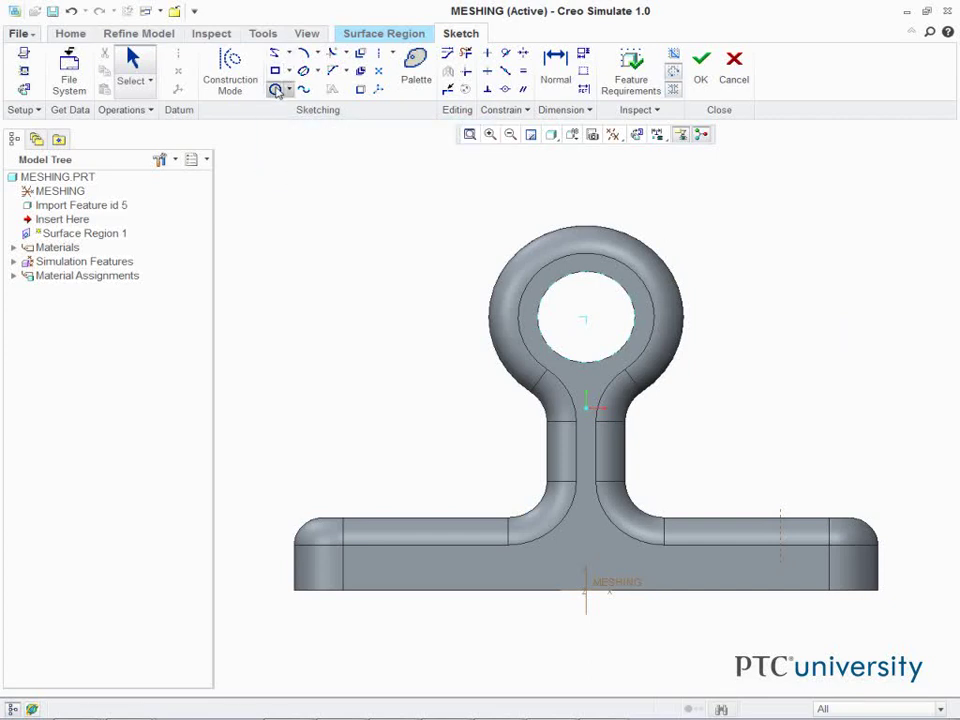
{"action": "left_click", "coordinate": [586, 318]}
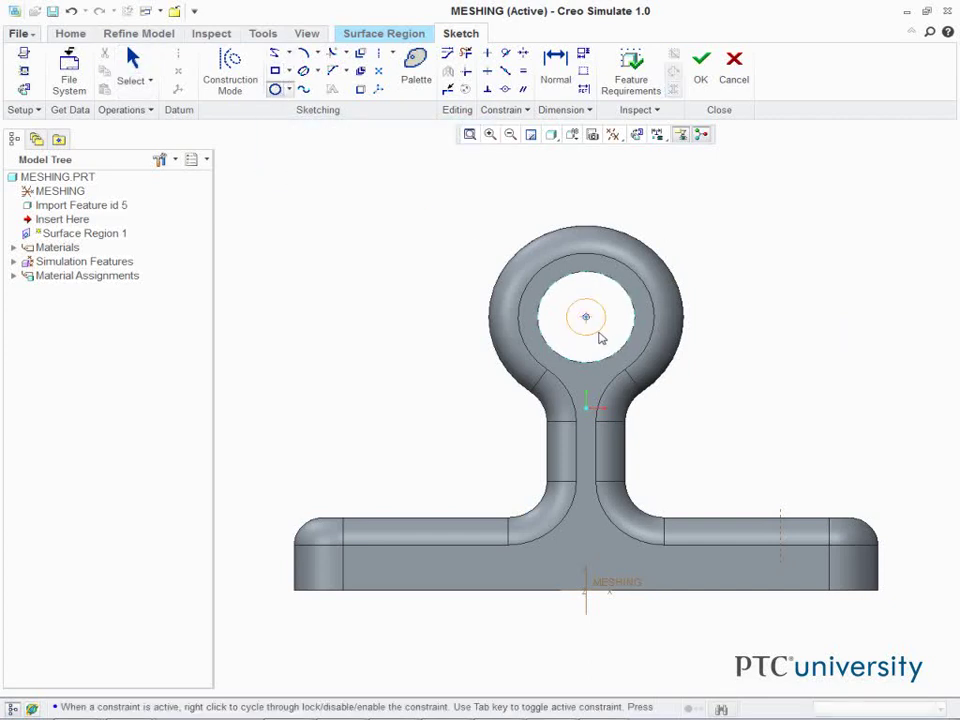
{"action": "left_click", "coordinate": [678, 403]}
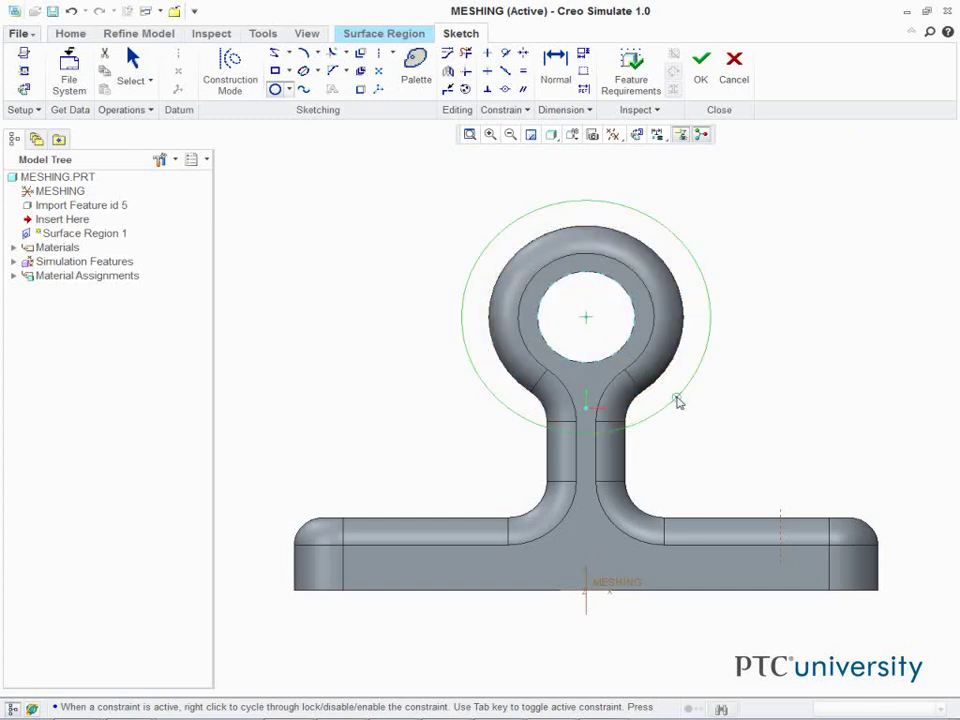
{"action": "left_click", "coordinate": [556, 68]}
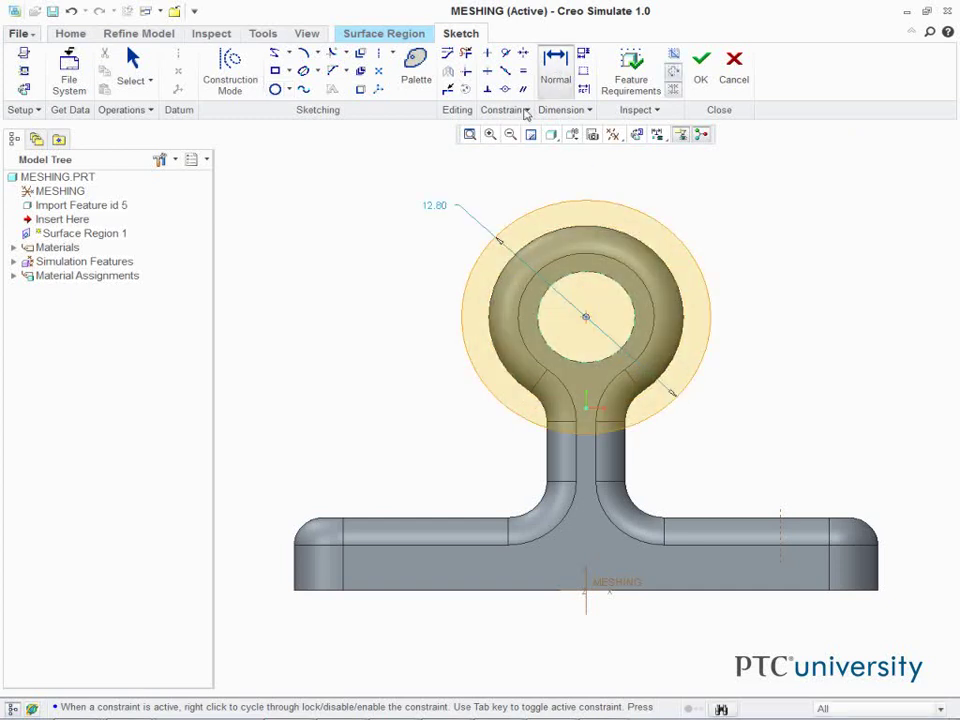
{"action": "double_click", "coordinate": [435, 205]}
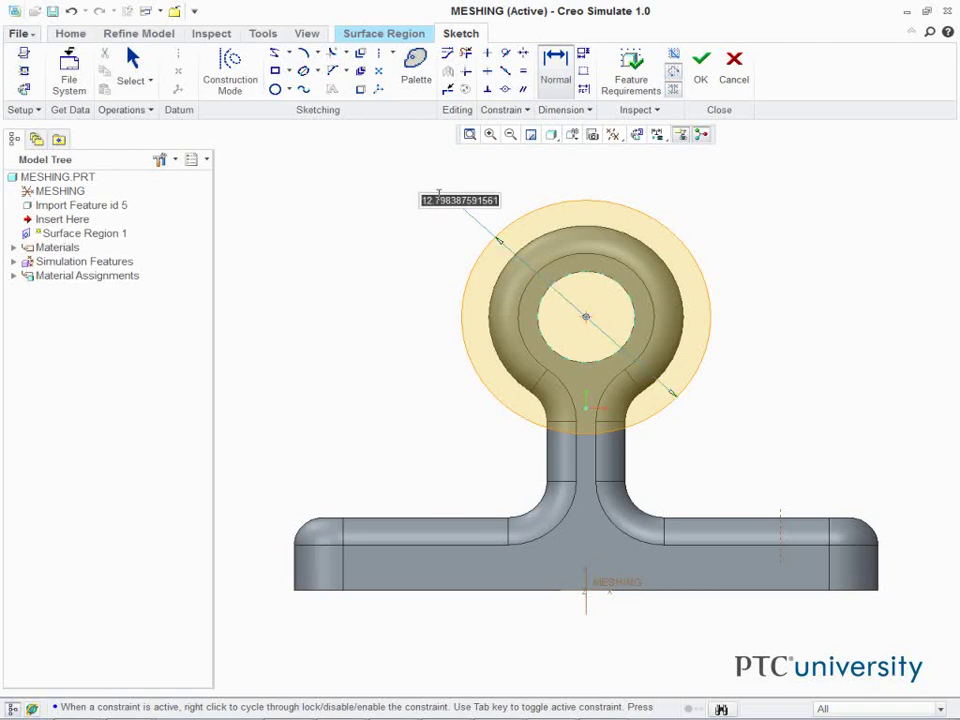
{"action": "type", "text": "7.5"}
{"action": "key", "text": "Return"}
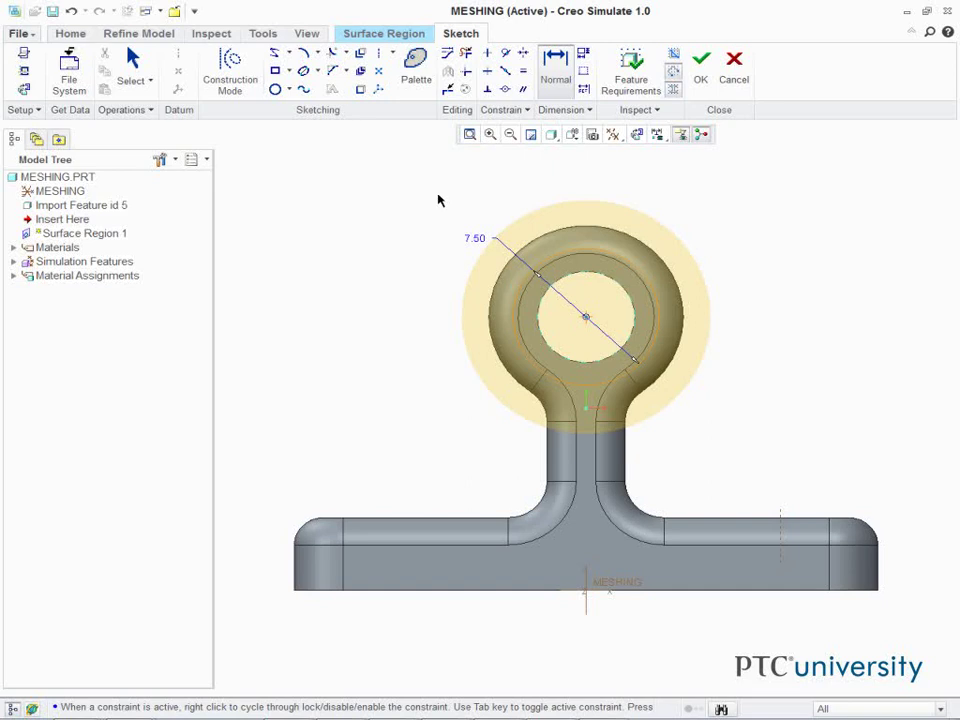
Finish the region sketch, choose the bracket's flat end face as the surface to split, and complete the surface region
{"action": "left_click", "coordinate": [701, 65]}
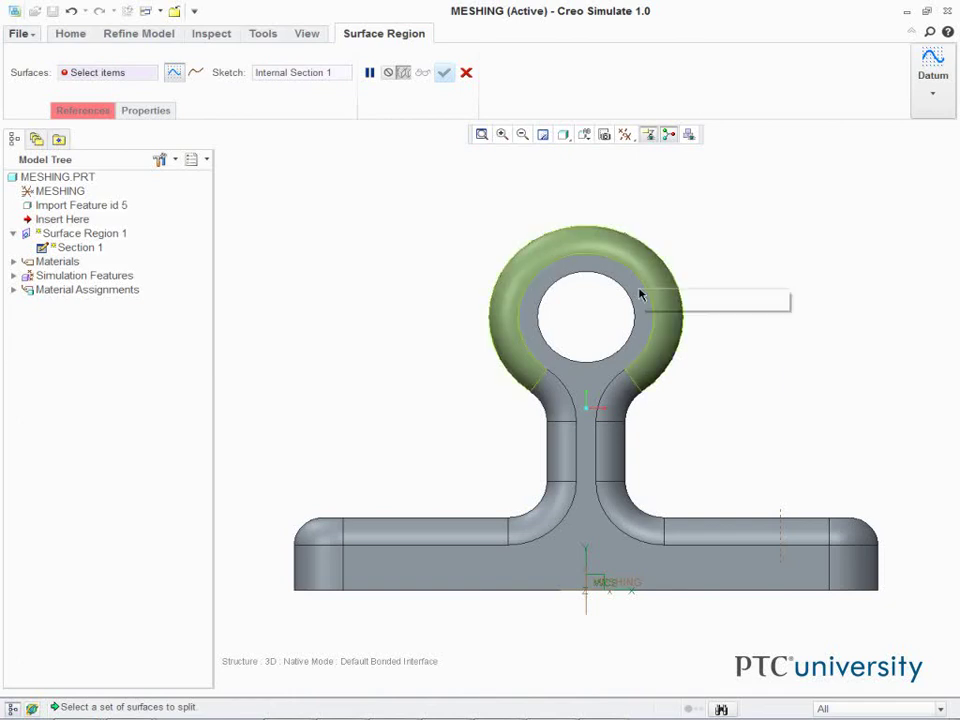
{"action": "left_click", "coordinate": [580, 390]}
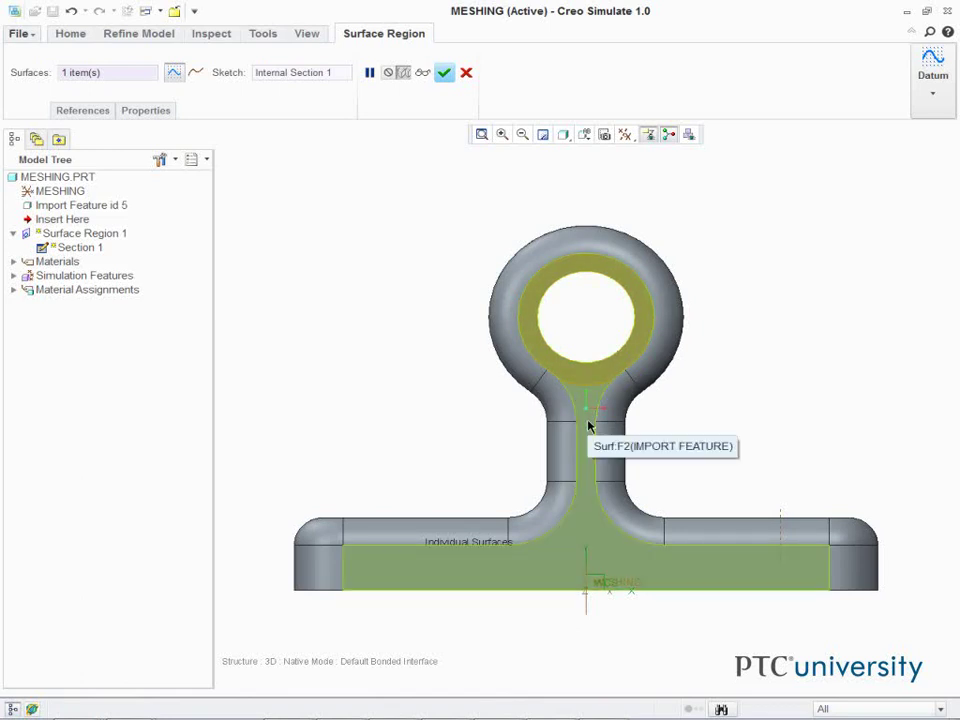
{"action": "left_click", "coordinate": [445, 74]}
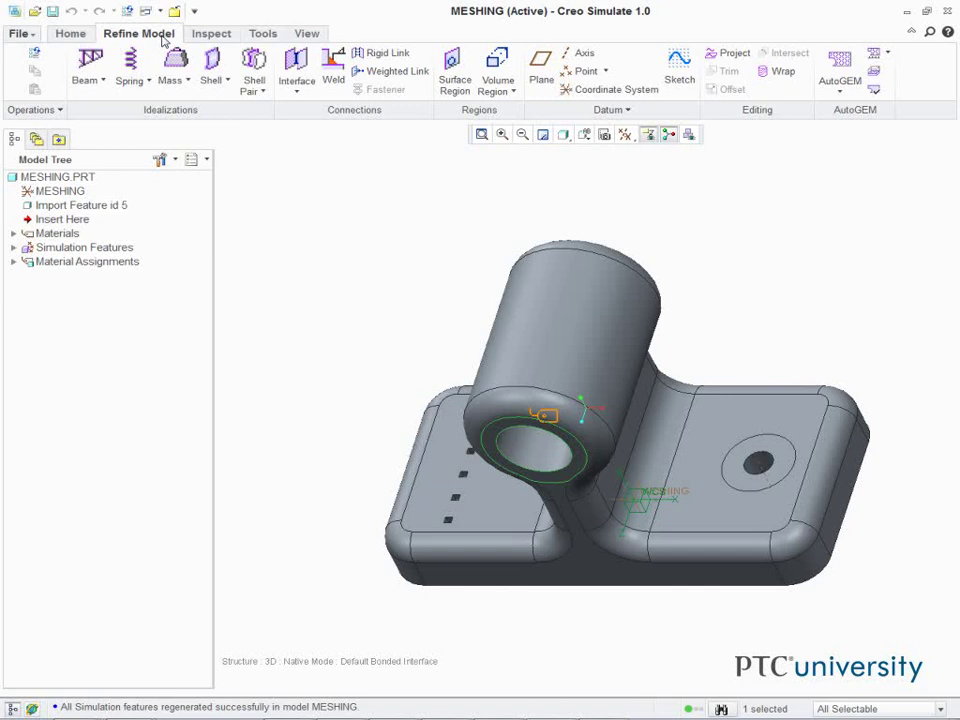
Generate an AutoGEM mesh for All with Properties and examine the summary and the elements around the bore's surface region
{"action": "left_click", "coordinate": [839, 63]}
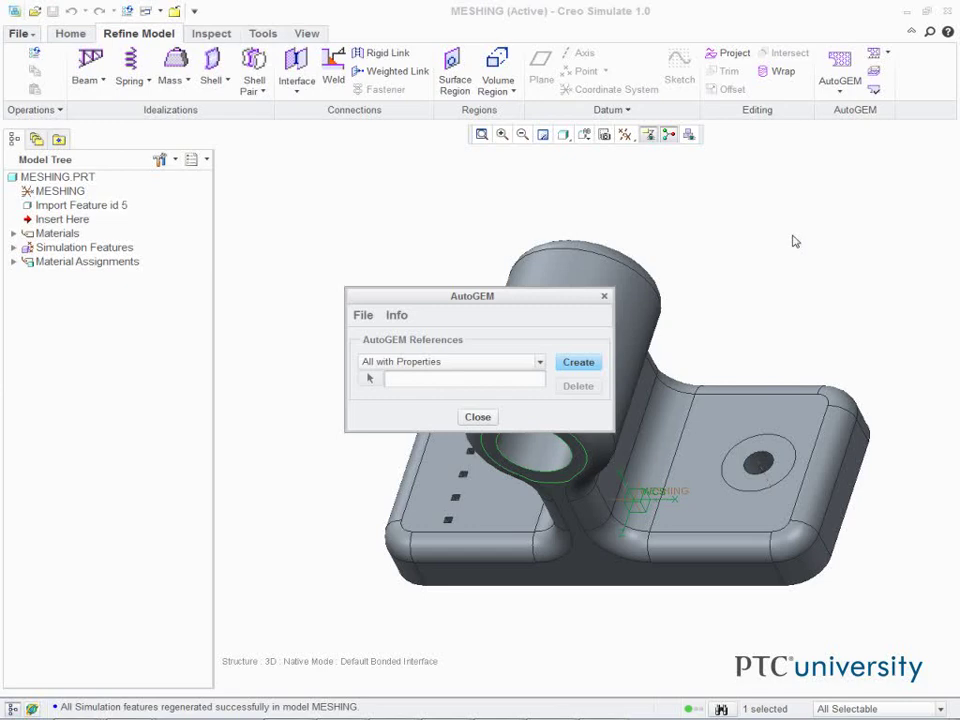
{"action": "left_click", "coordinate": [577, 362]}
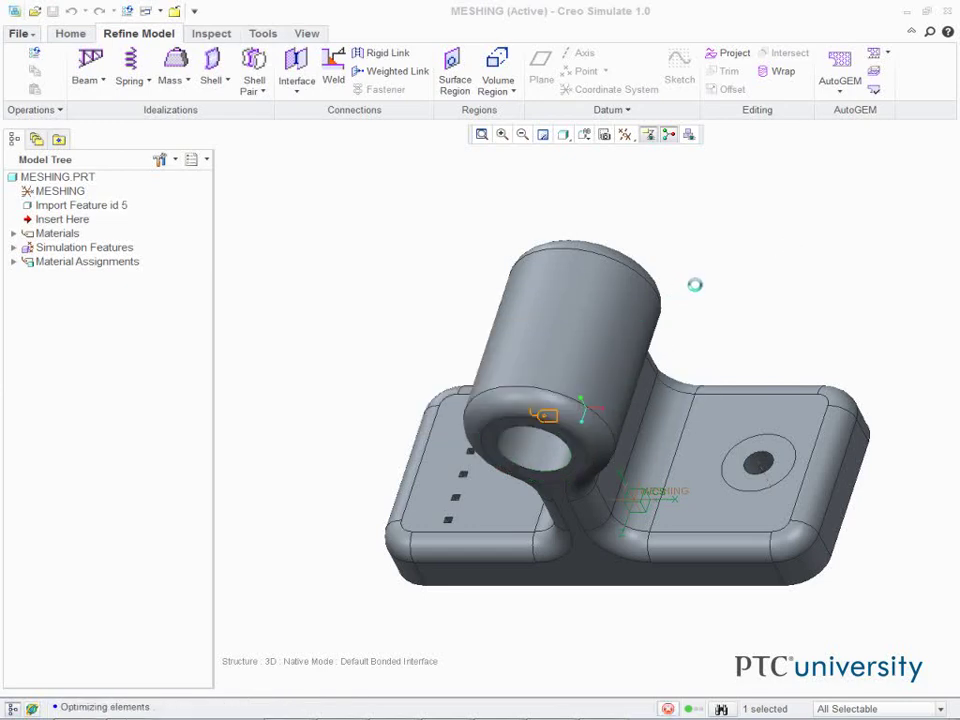
{"action": "left_click_drag", "start_coordinate": [556, 250], "coordinate": [408, 211]}
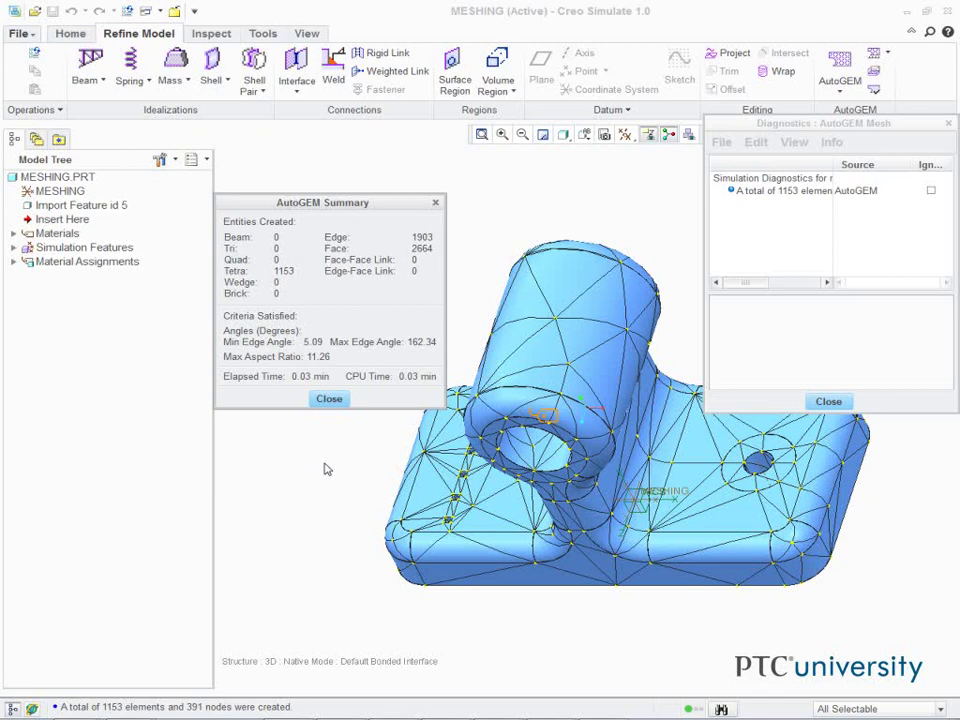
Close the mesh summary and diagnostics, and leave AutoGEM without saving the mesh
{"action": "left_click", "coordinate": [328, 399]}
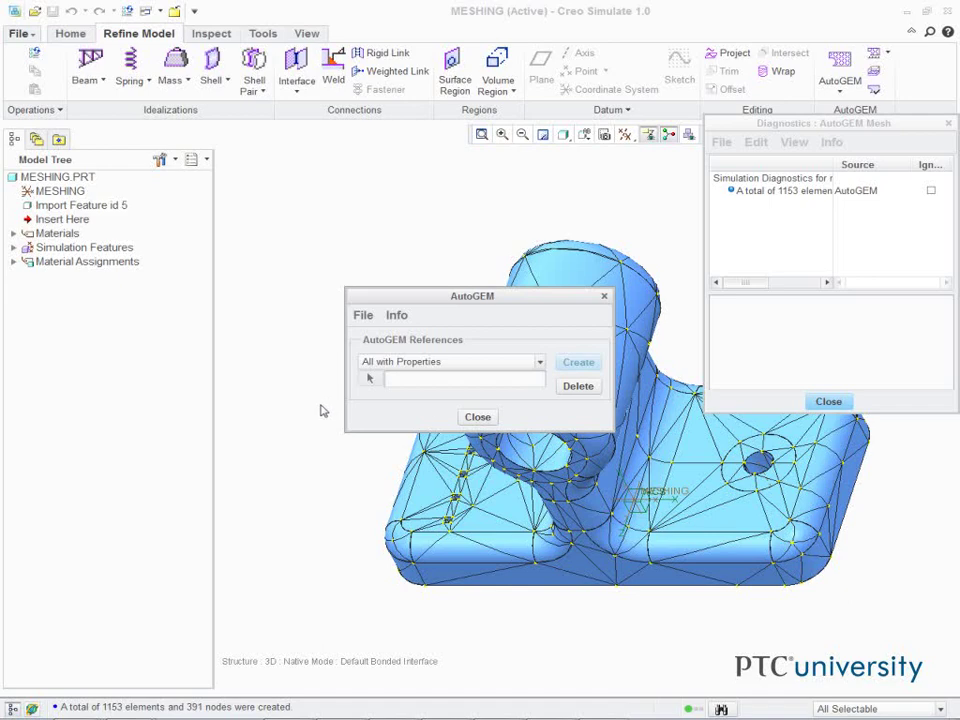
{"action": "left_click", "coordinate": [828, 401]}
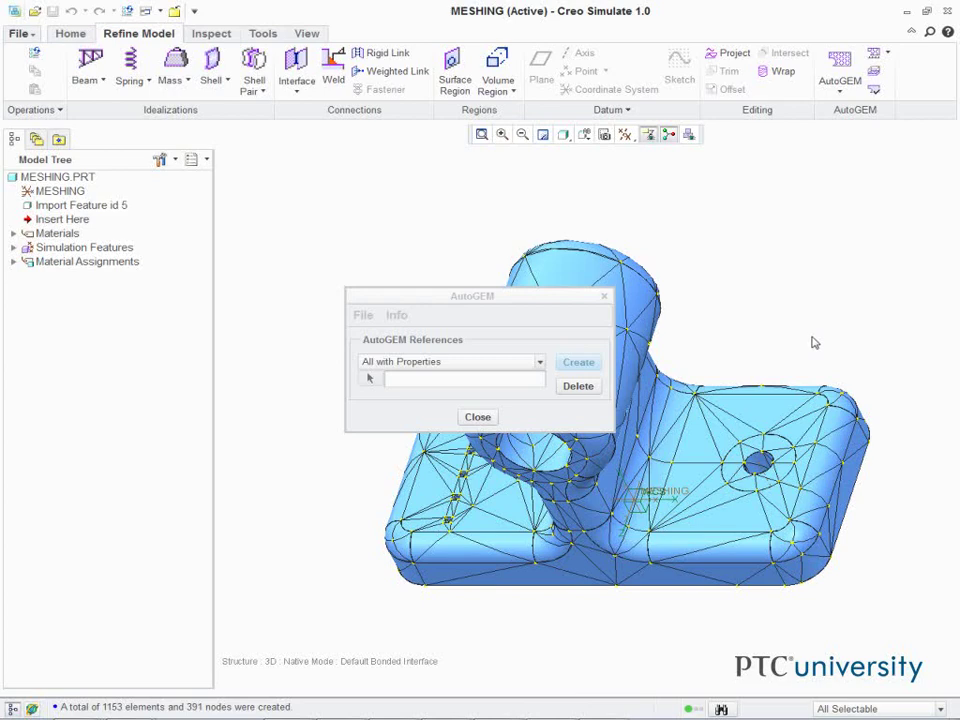
{"action": "left_click", "coordinate": [472, 419]}
{"action": "left_click", "coordinate": [481, 383]}
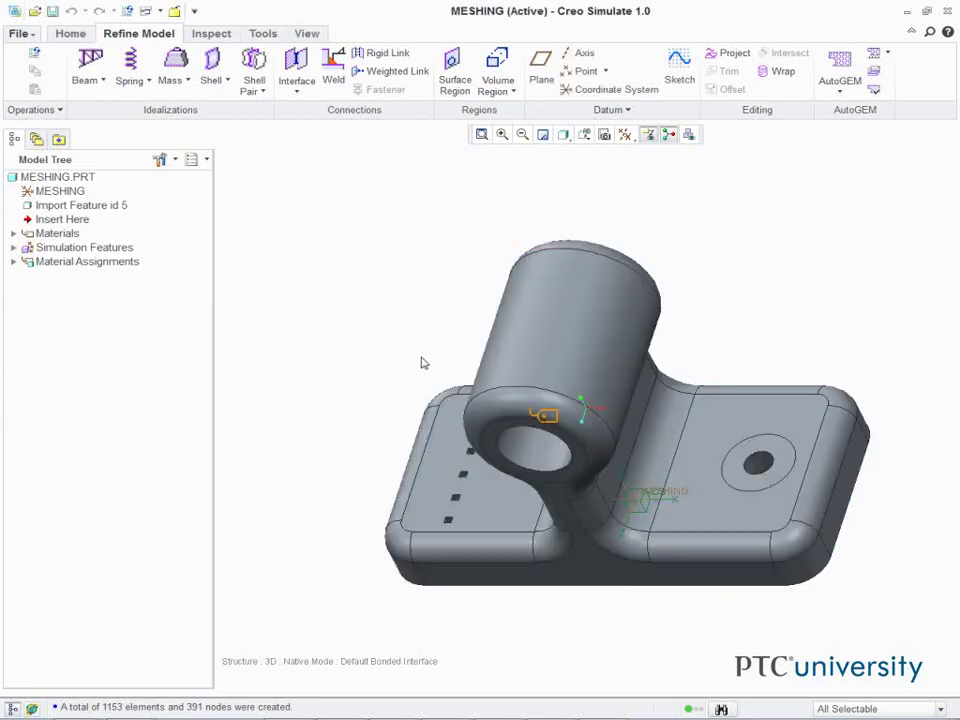